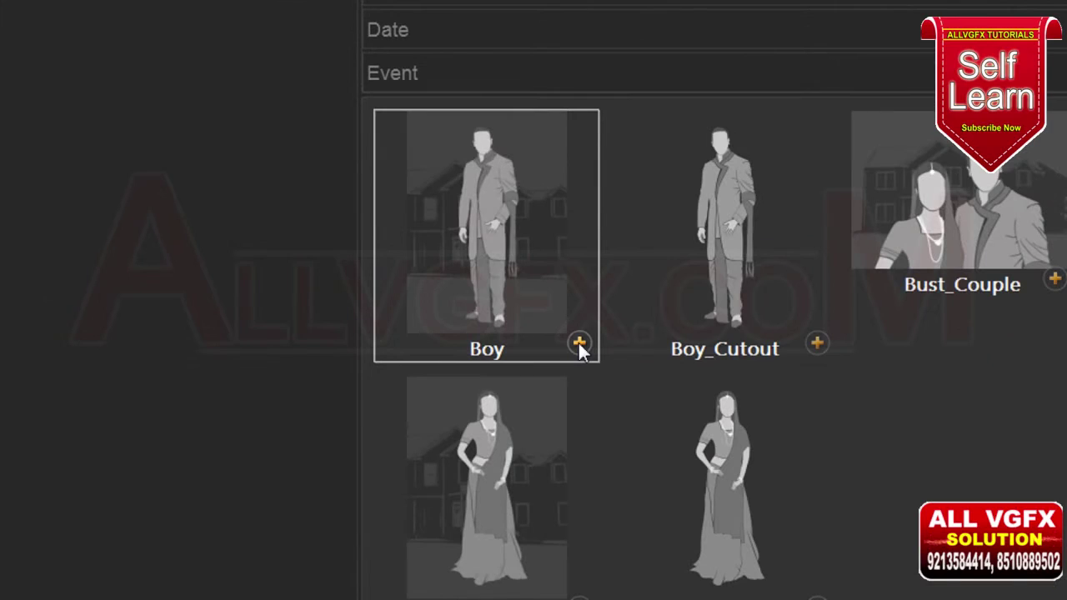
- Load IMG_0517.JPG into the Boy slot and IMG_0204.JPG into the Girl slot
click(581, 345)
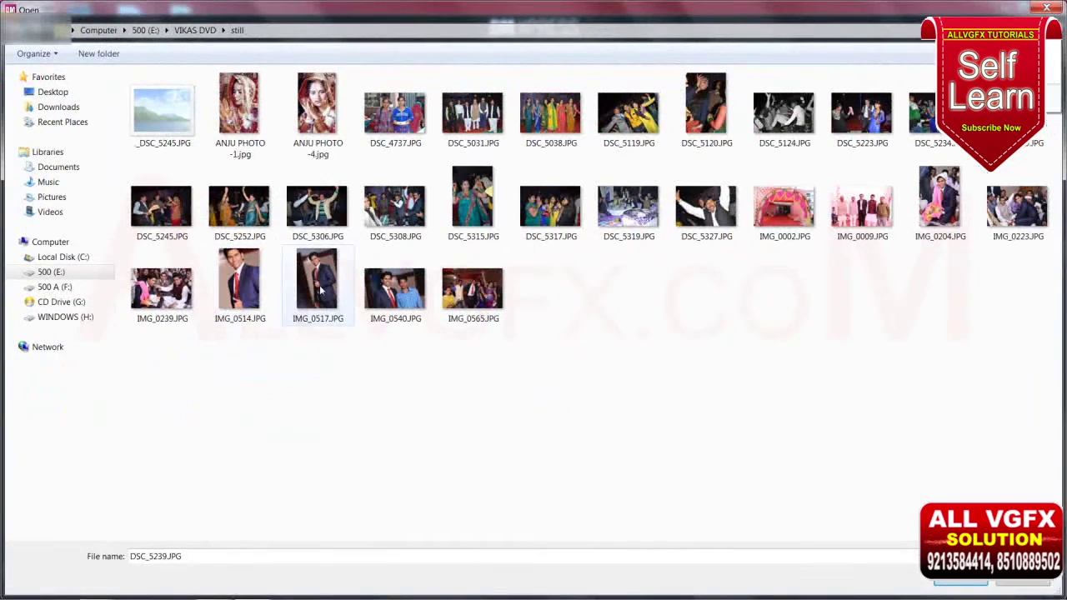
double_click(319, 288)
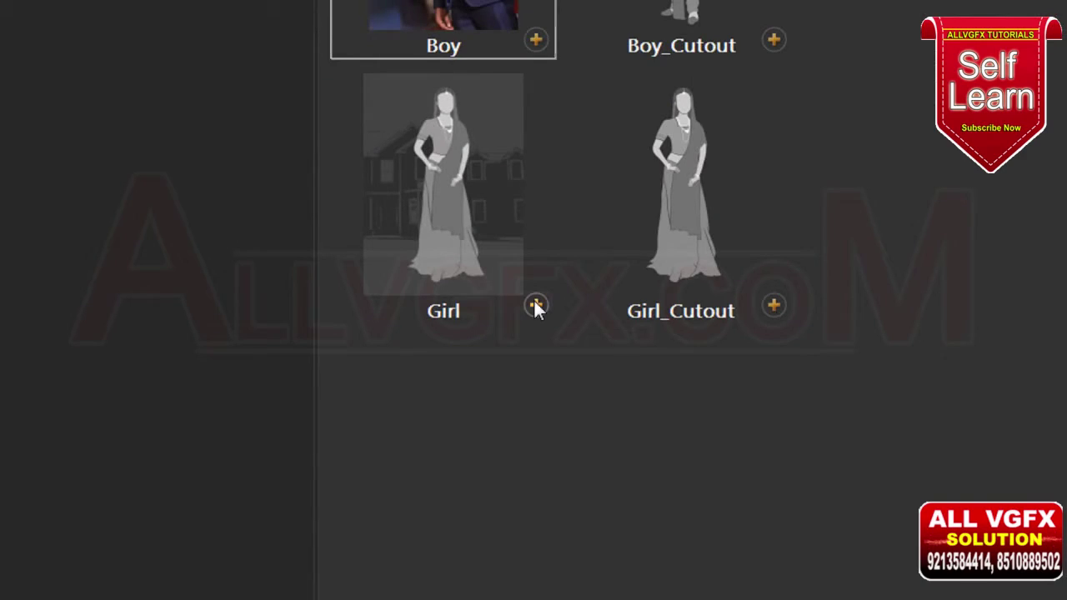
click(536, 308)
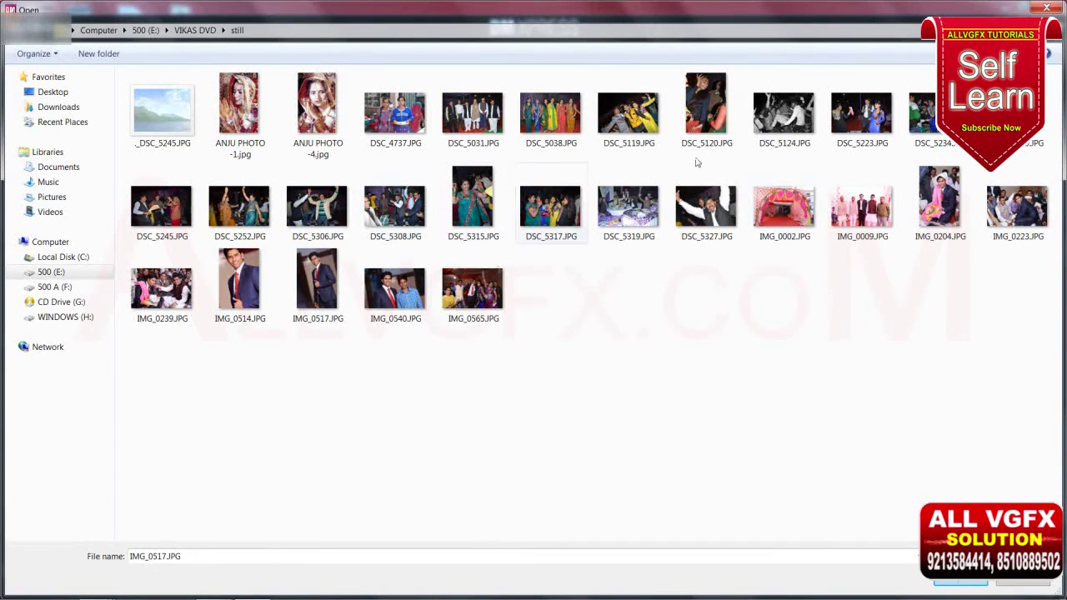
double_click(939, 200)
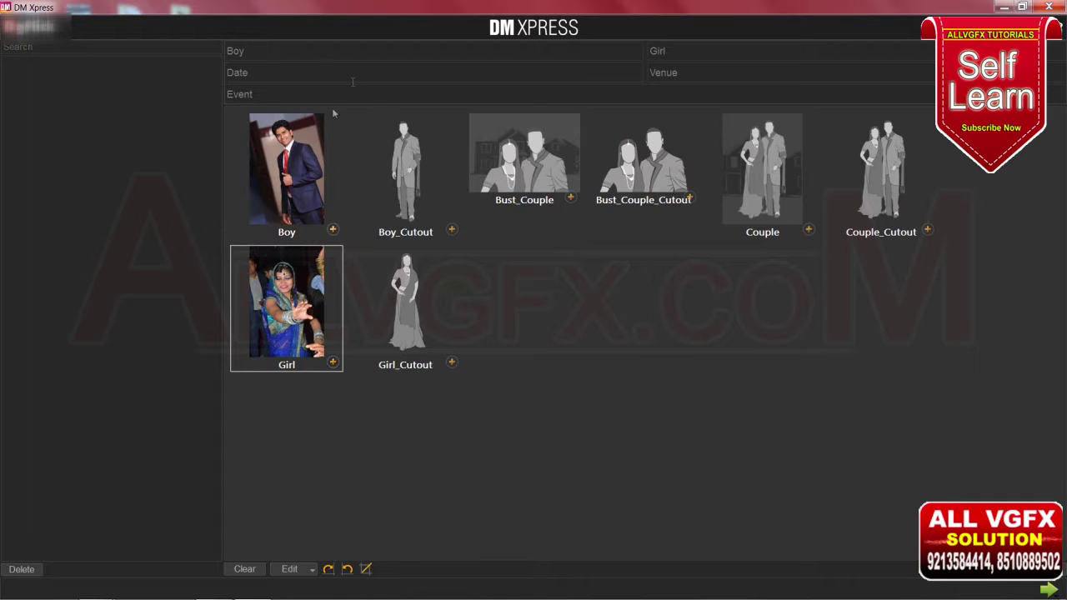
- Open the Boy photo in the Lasso cut-out editor, showing its original Before view
click(290, 171)
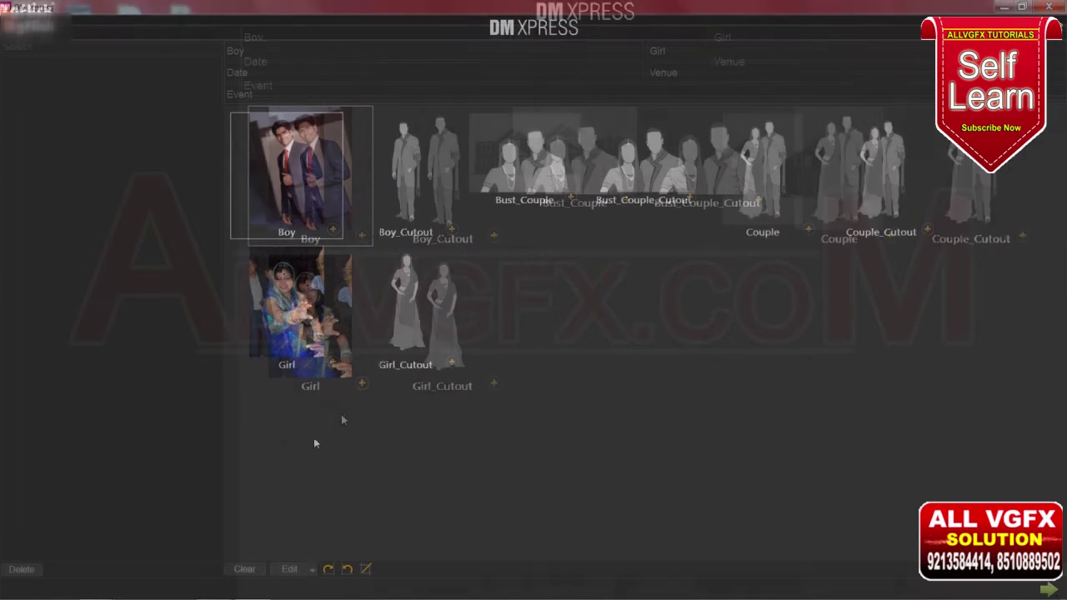
click(312, 570)
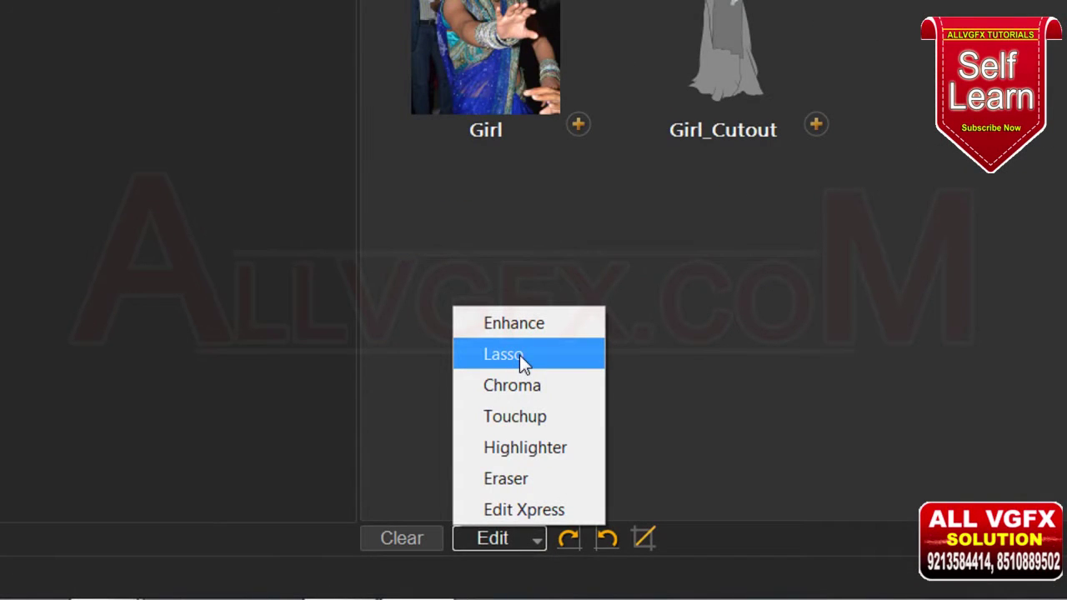
click(520, 355)
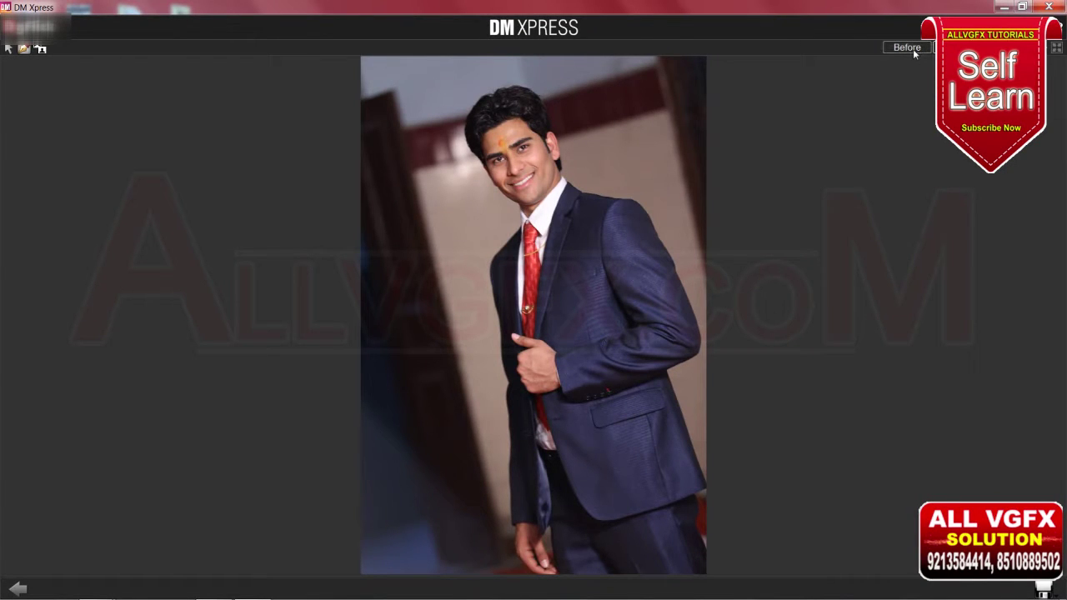
click(913, 51)
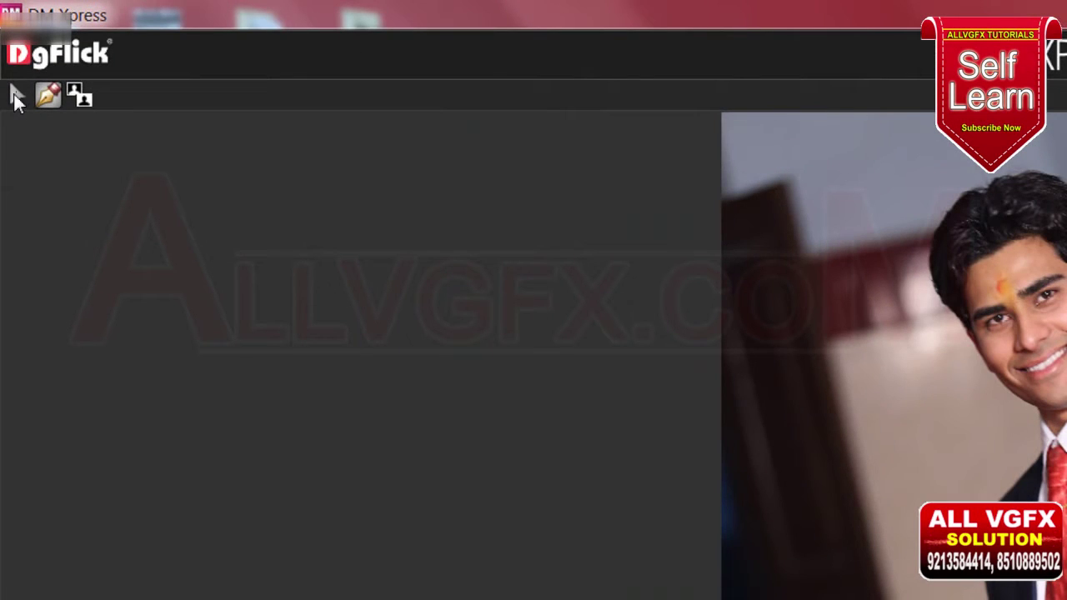
click(15, 96)
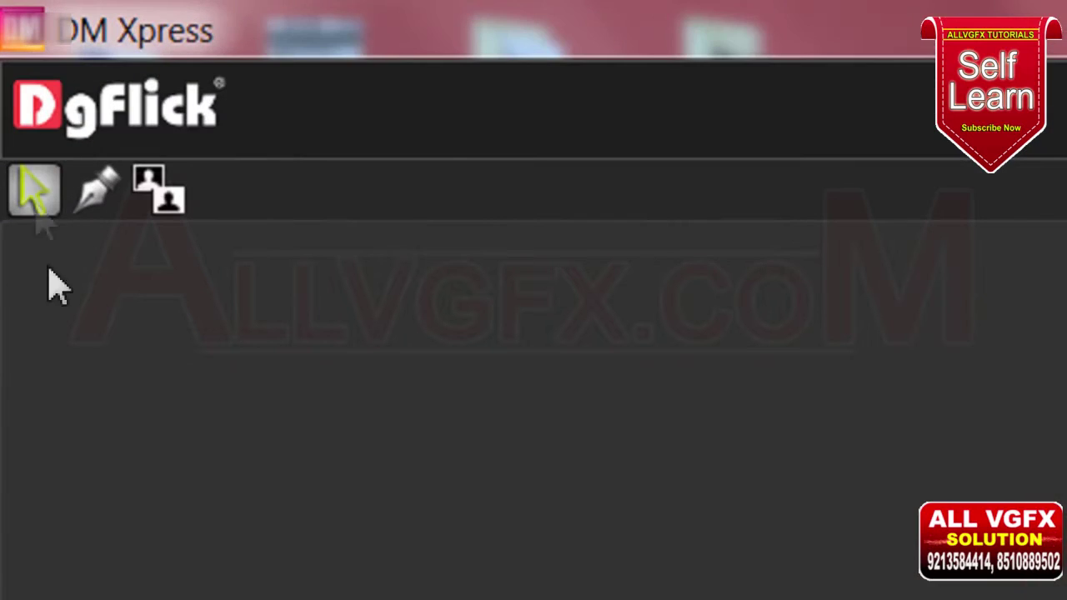
click(105, 196)
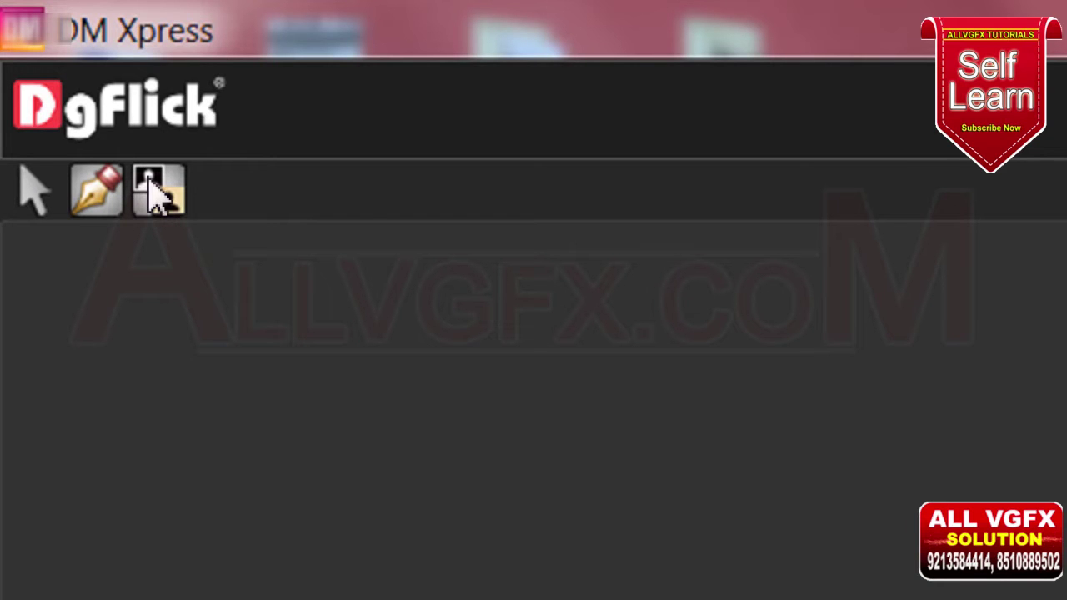
click(92, 200)
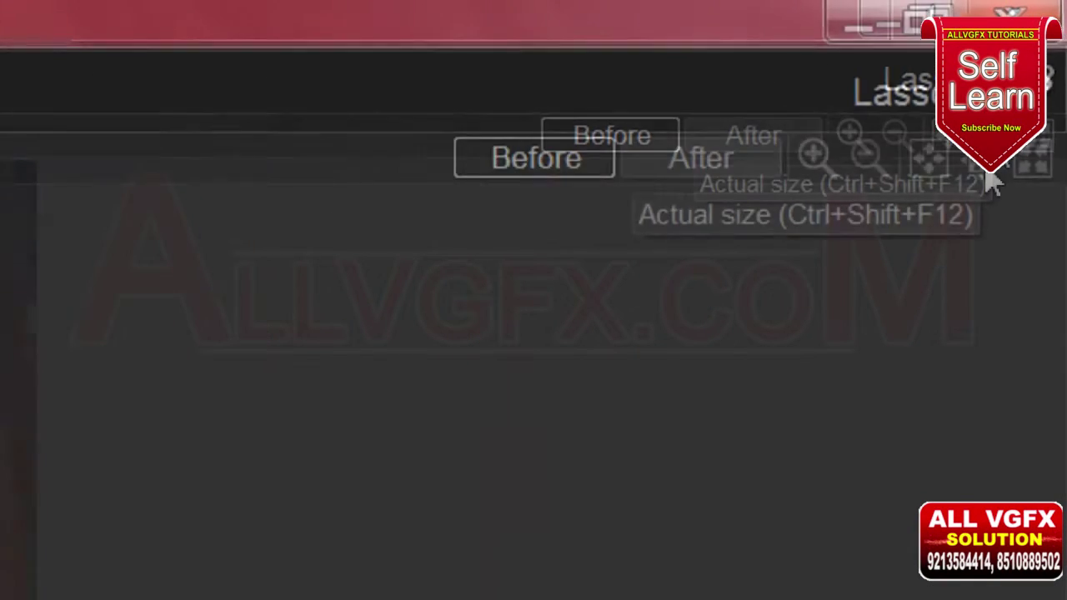
click(969, 202)
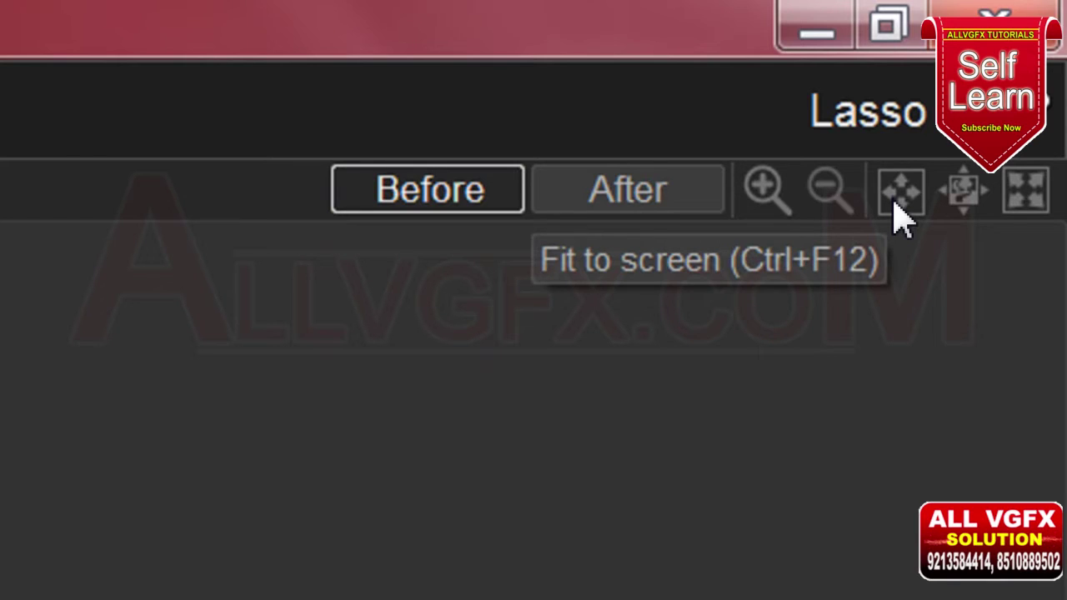
click(901, 216)
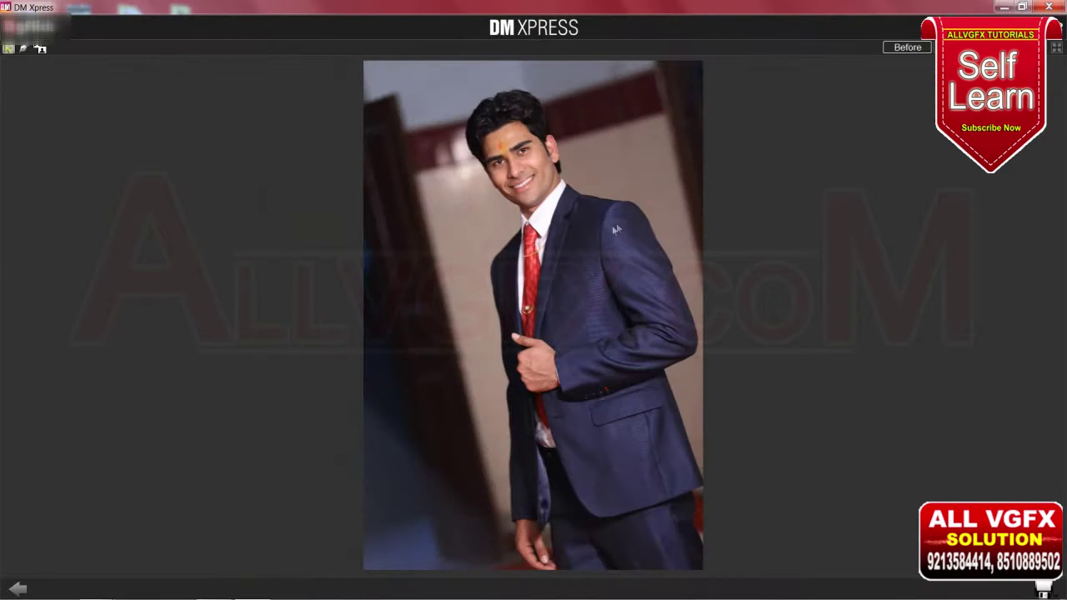
- Zoom into the photo around the boy's hand and suit
scroll(547, 280, up, 1)
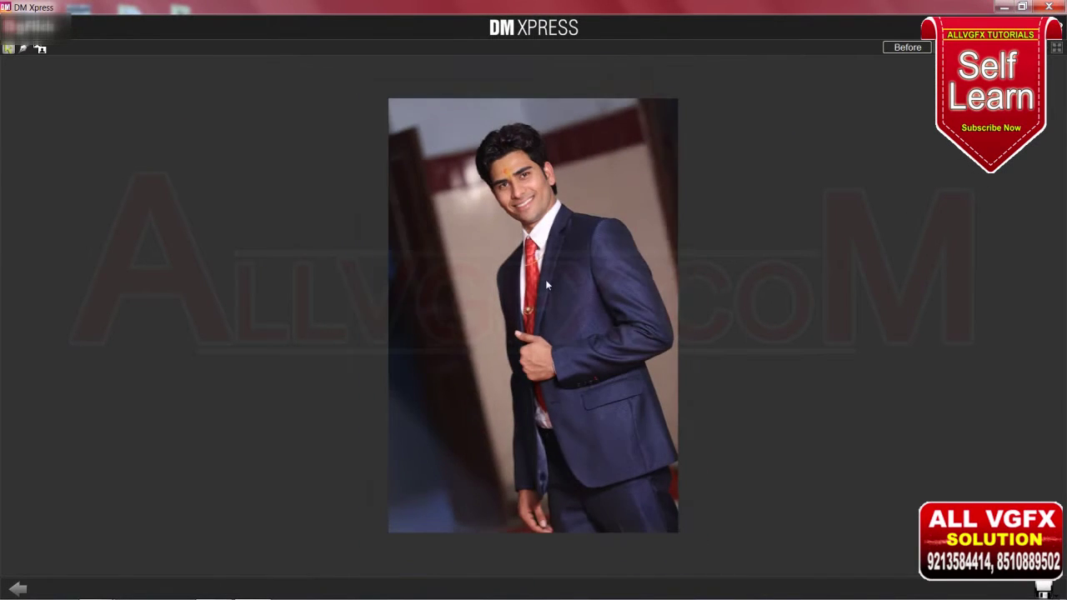
scroll(545, 279, up, 2)
scroll(543, 274, up, 2)
scroll(541, 269, up, 1)
scroll(541, 269, up, 1)
scroll(541, 269, up, 1)
scroll(541, 269, down, 1)
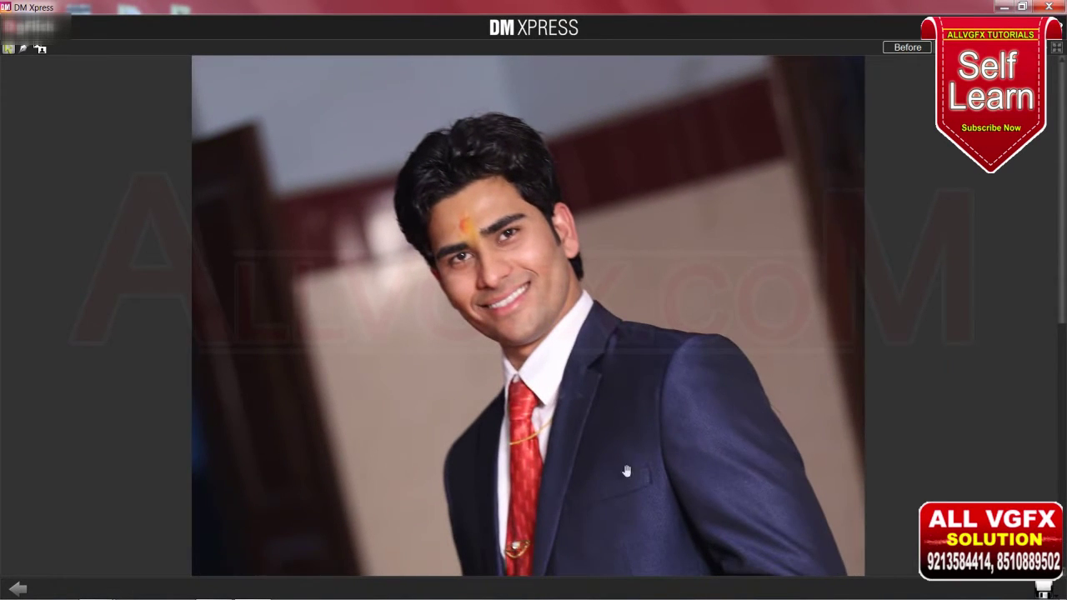
scroll(626, 472, up, 2)
scroll(630, 492, up, 1)
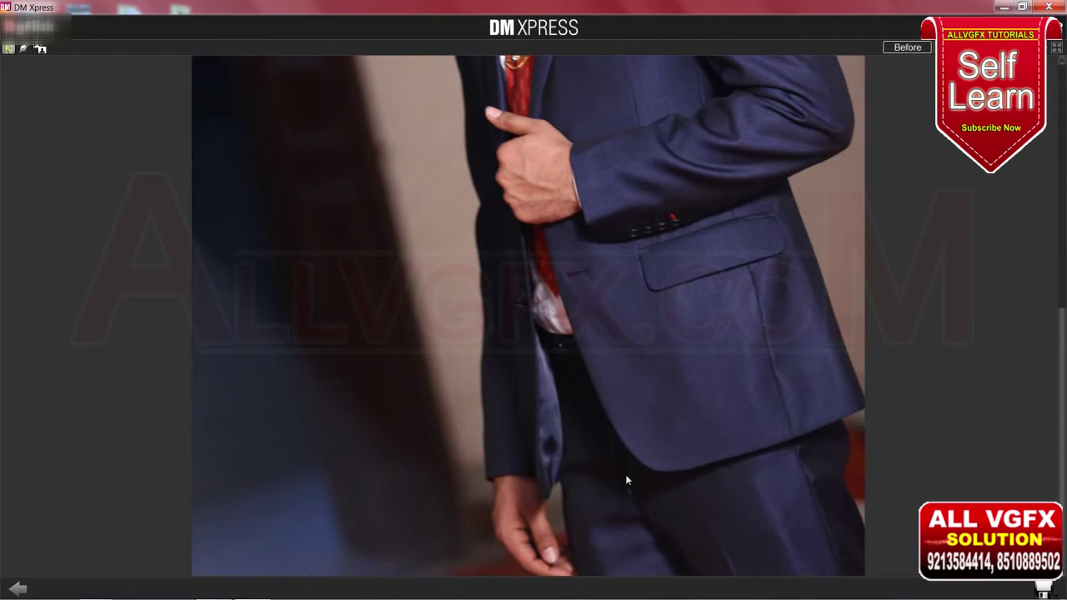
scroll(625, 472, up, 1)
scroll(625, 472, down, 1)
scroll(626, 470, up, 2)
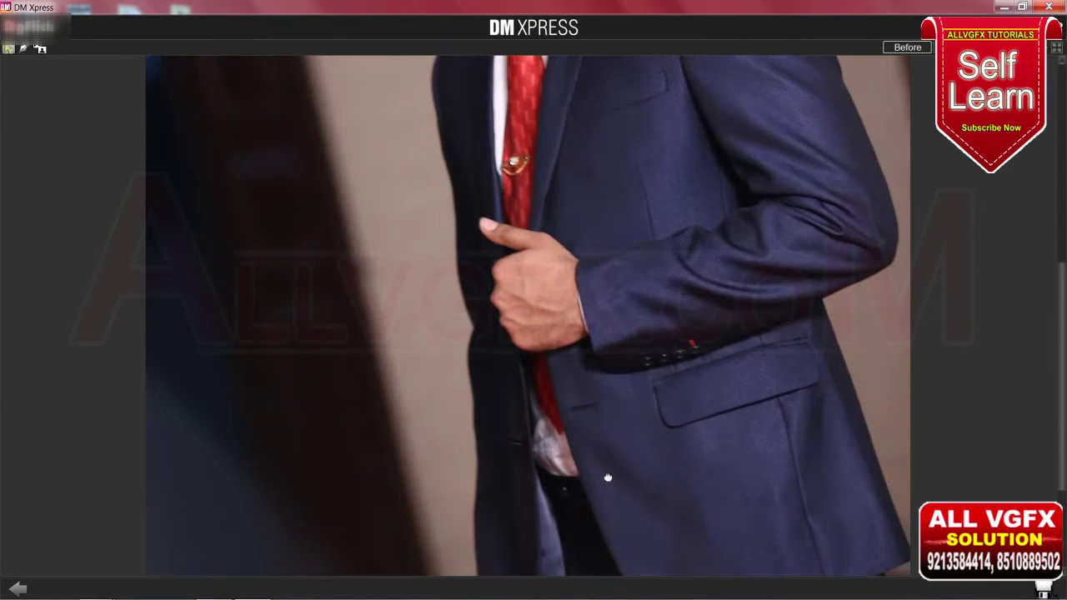
scroll(608, 478, down, 2)
scroll(557, 490, up, 1)
scroll(554, 489, down, 1)
scroll(549, 473, up, 2)
scroll(549, 474, up, 2)
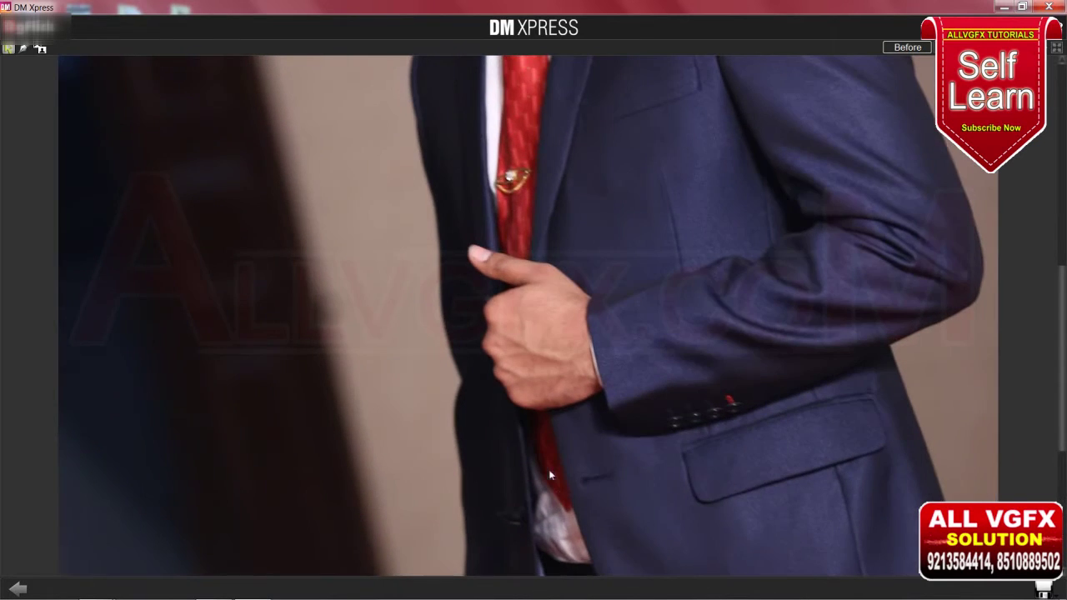
scroll(533, 400, down, 3)
- Switch to the freehand Lasso pen tool and fine-tune the zoom level
click(23, 49)
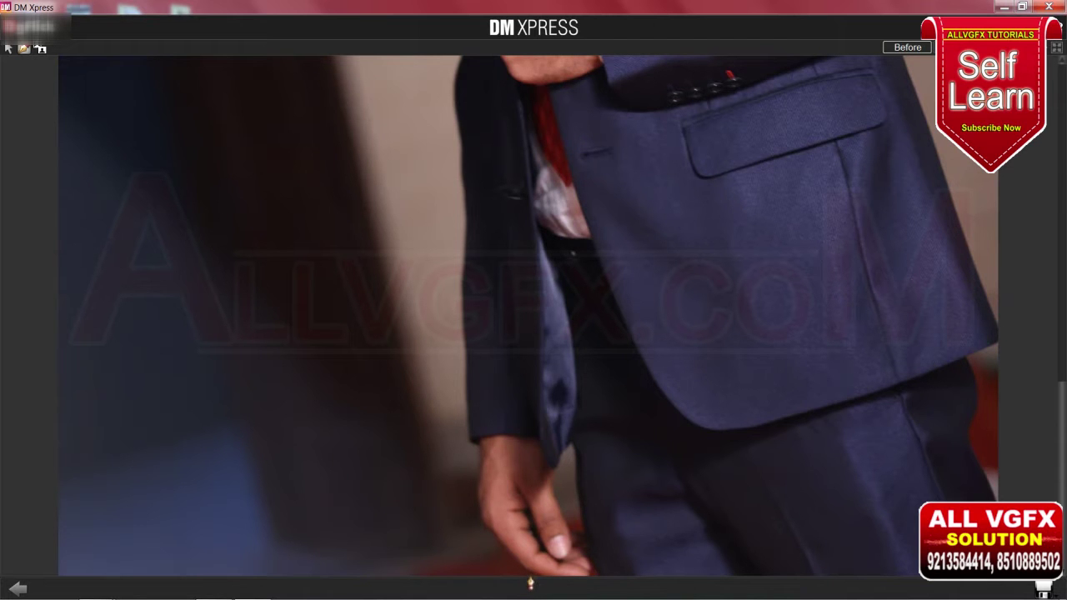
scroll(530, 584, up, 3)
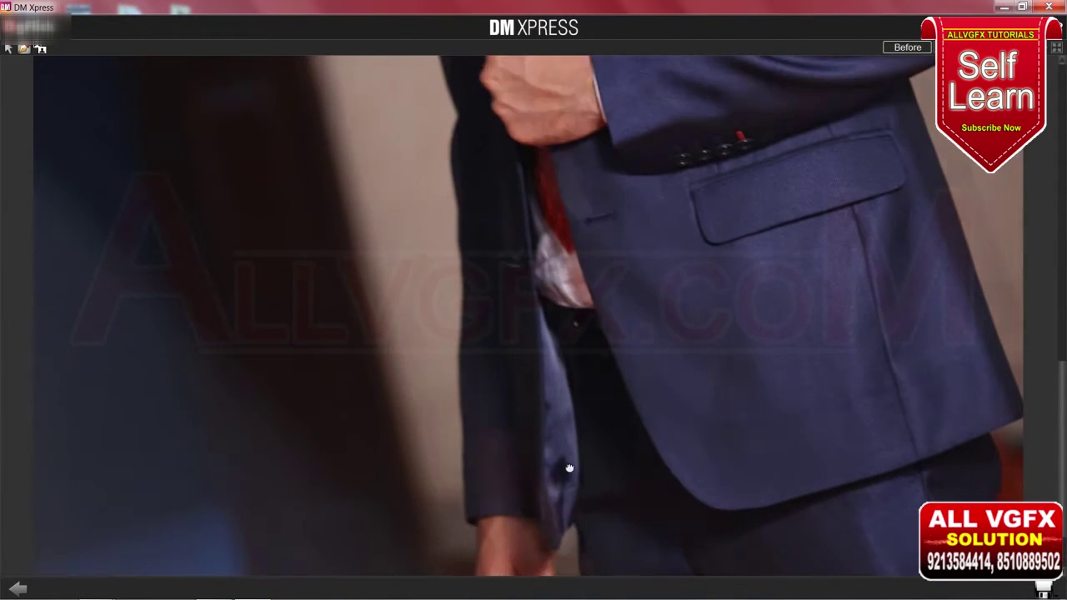
scroll(570, 468, down, 1)
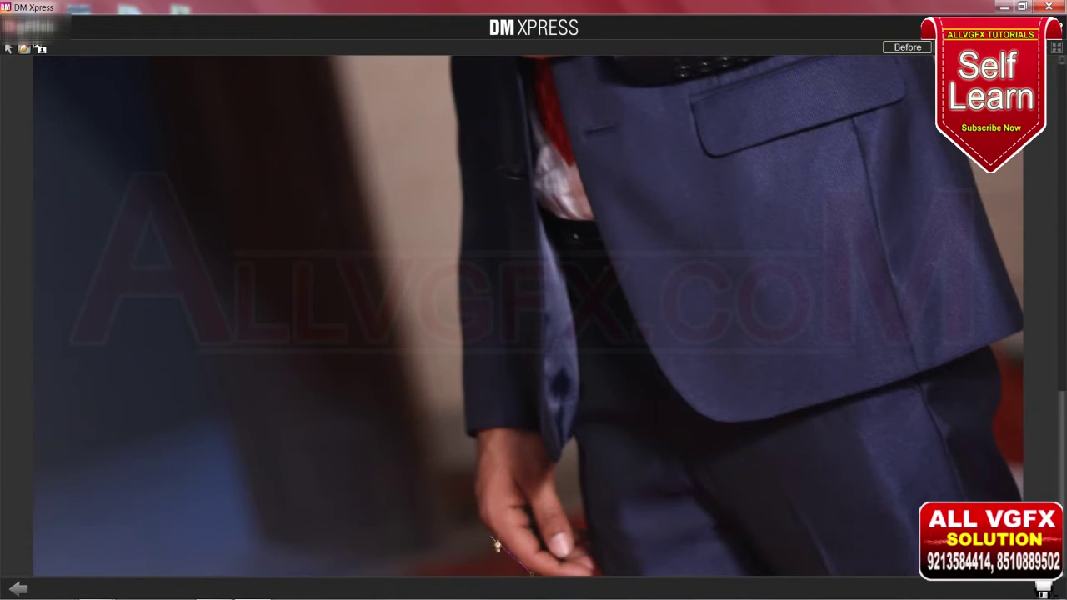
- Trace the outline up the hand, sleeve and jacket's left edge to the jaw and cheek
drag(481, 518, 482, 460)
drag(472, 423, 472, 349)
scroll(472, 349, up, 2)
drag(464, 430, 465, 281)
scroll(464, 281, up, 3)
mouse_move(466, 463)
mouse_down()
mouse_move(456, 440)
mouse_move(461, 379)
mouse_move(438, 292)
mouse_move(442, 417)
mouse_move(420, 276)
mouse_up()
scroll(439, 292, up, 3)
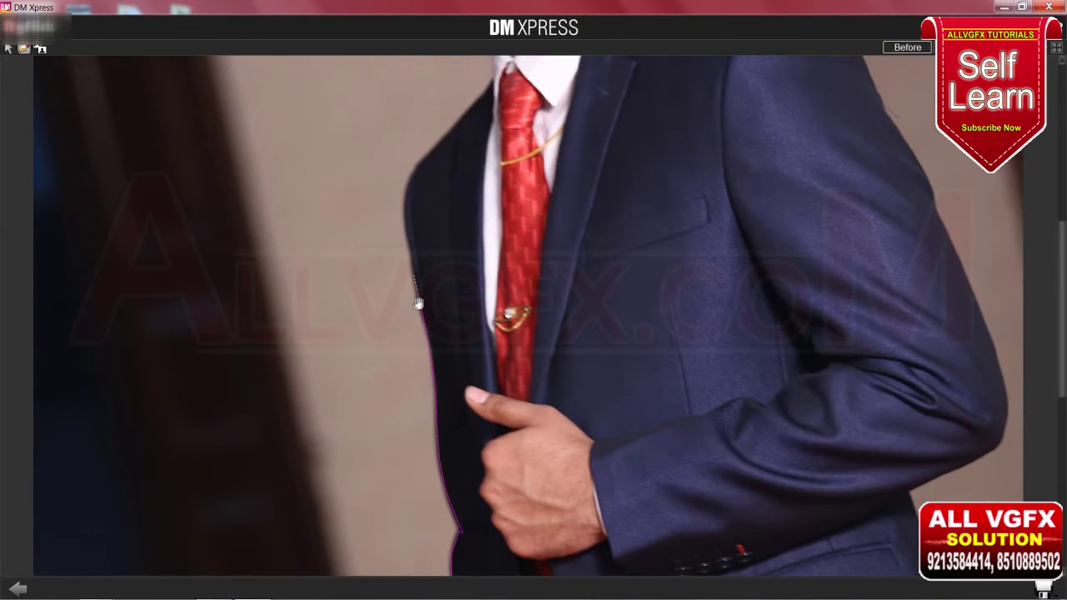
scroll(420, 276, up, 4)
mouse_move(413, 538)
mouse_down()
mouse_move(415, 455)
mouse_move(480, 383)
mouse_up()
scroll(480, 384, up, 2)
mouse_move(480, 479)
mouse_down()
mouse_move(493, 442)
mouse_move(465, 380)
mouse_up()
scroll(465, 379, up, 1)
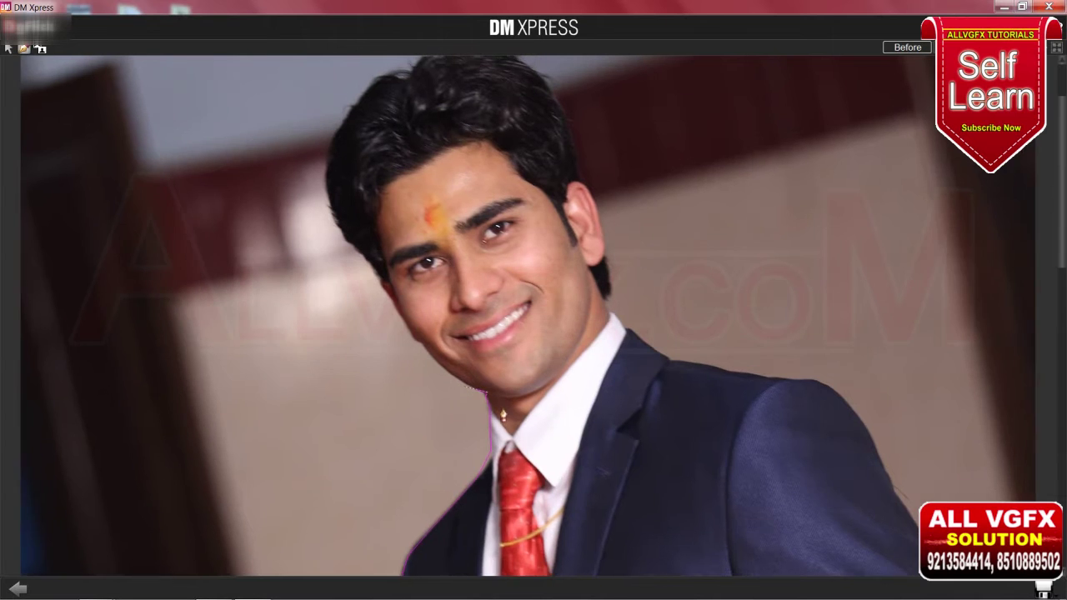
scroll(503, 414, up, 1)
drag(506, 450, 361, 273)
scroll(361, 274, up, 1)
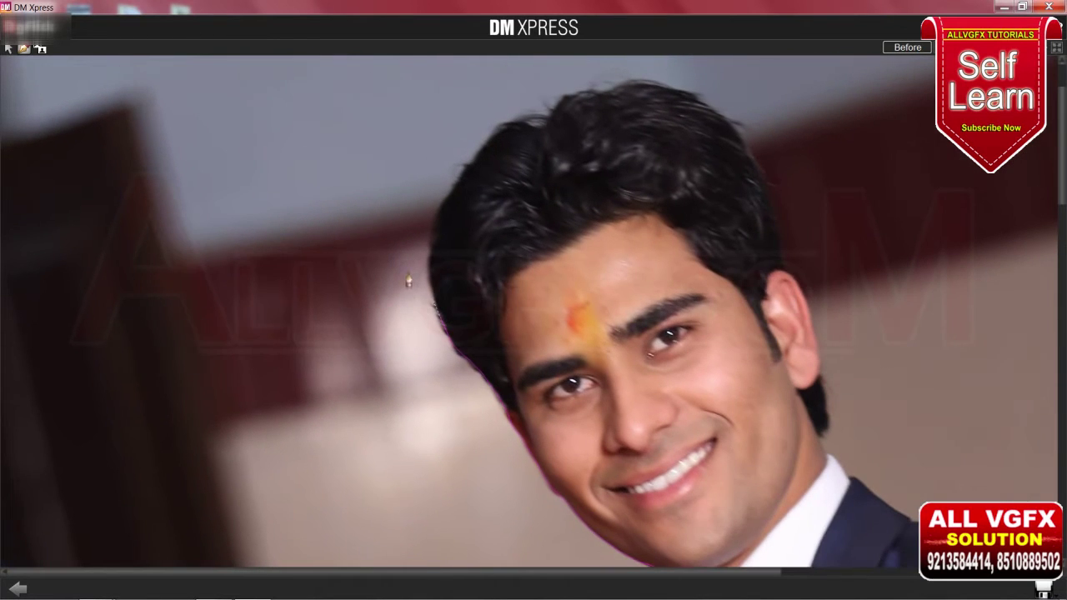
- Trace the outline over the hair, down past the ear toward the neck
mouse_move(434, 288)
mouse_down()
mouse_move(510, 134)
mouse_move(571, 107)
mouse_up()
mouse_move(631, 89)
mouse_down()
mouse_move(698, 106)
mouse_move(750, 156)
mouse_move(795, 284)
mouse_up()
drag(773, 235, 817, 337)
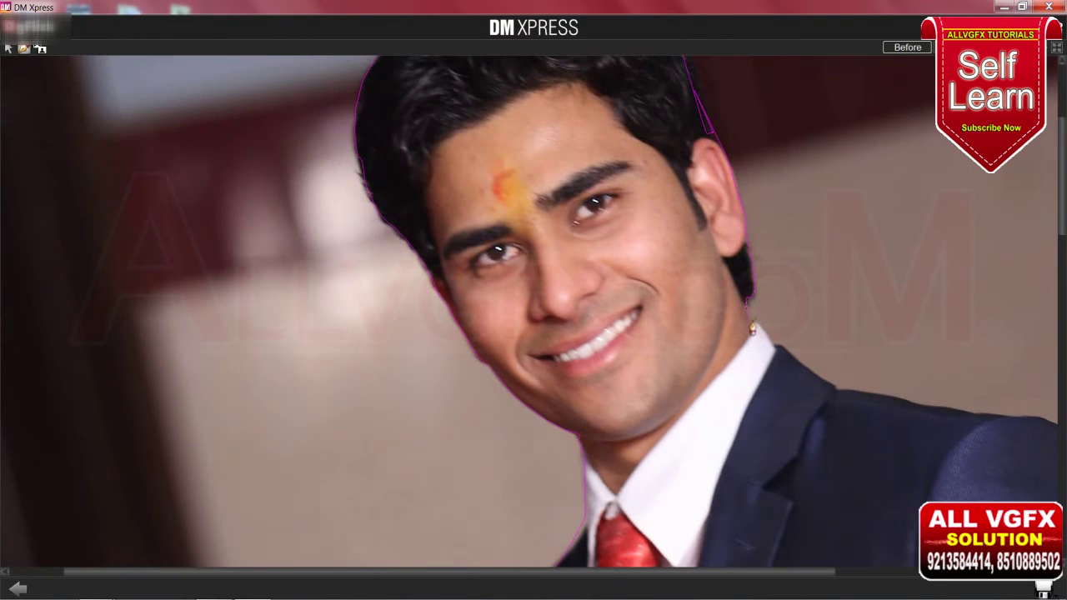
drag(826, 385, 777, 345)
mouse_move(850, 399)
mouse_down()
mouse_move(549, 237)
mouse_move(628, 251)
mouse_up()
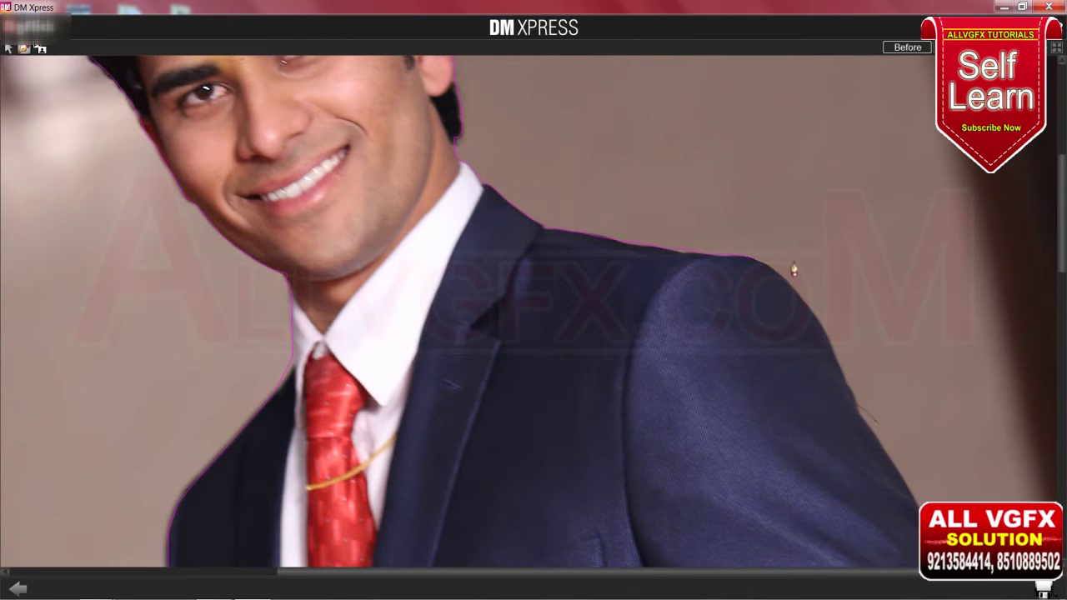
- Trace the outline down the sleeve and right side of the jacket to the waist
scroll(797, 298, down, 3)
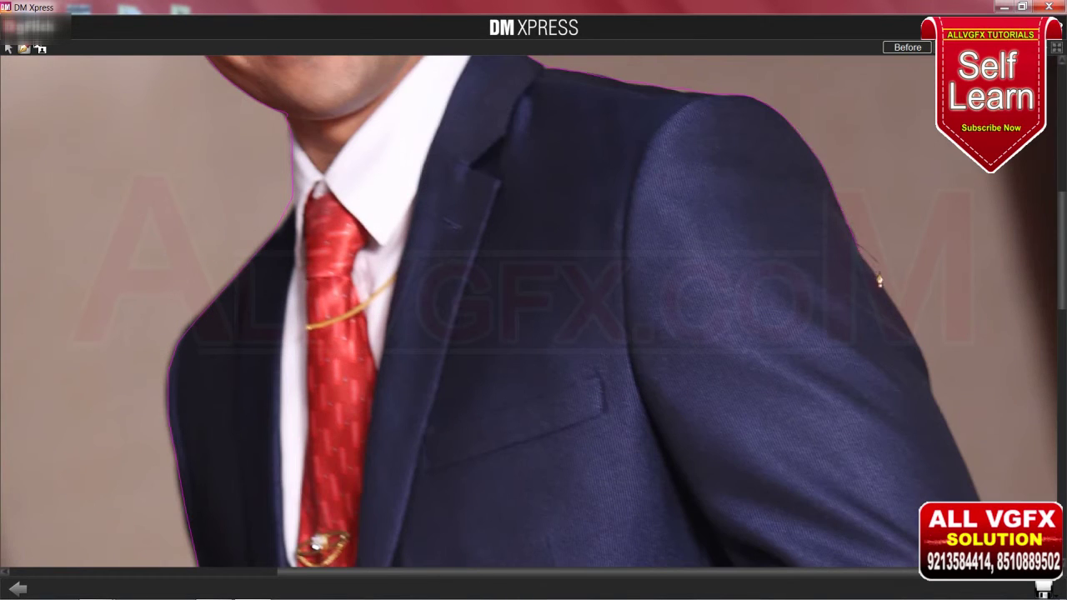
scroll(883, 250, down, 2)
scroll(932, 264, down, 2)
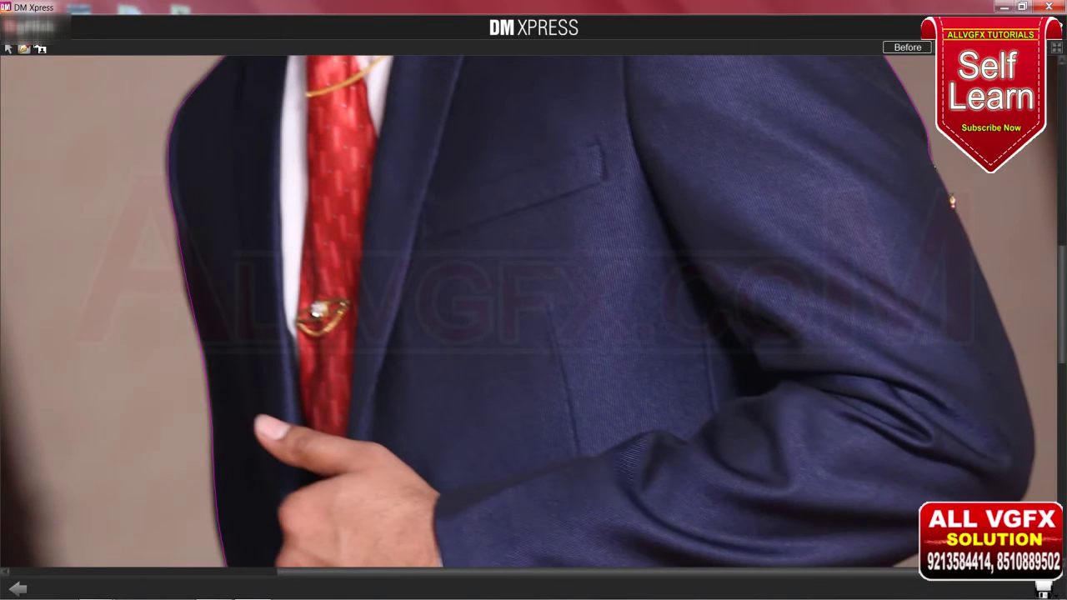
scroll(1013, 359, down, 3)
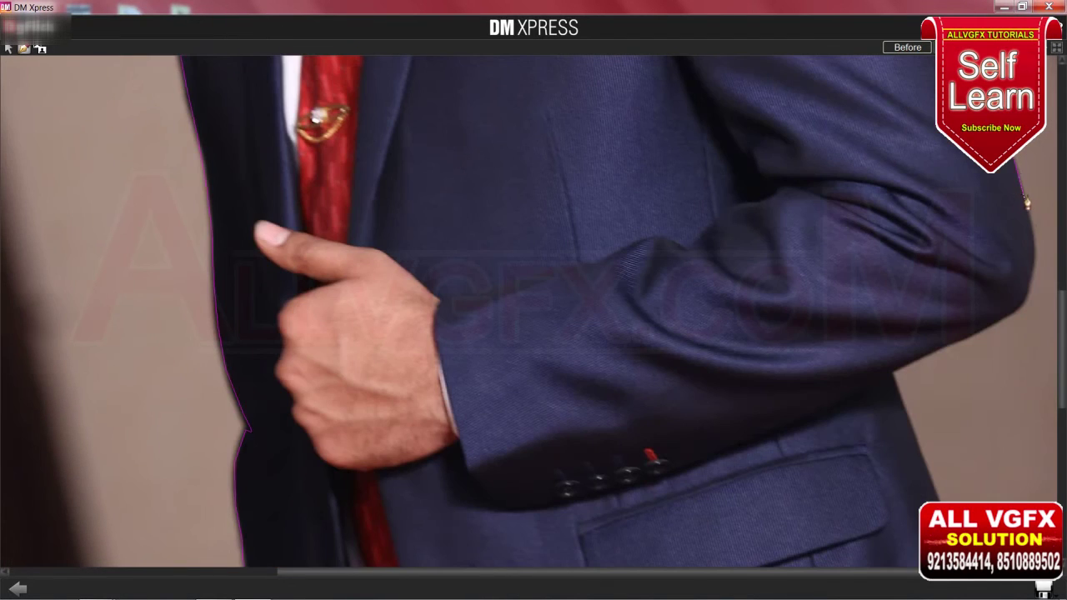
drag(1033, 285, 903, 397)
scroll(903, 397, down, 3)
scroll(934, 272, down, 2)
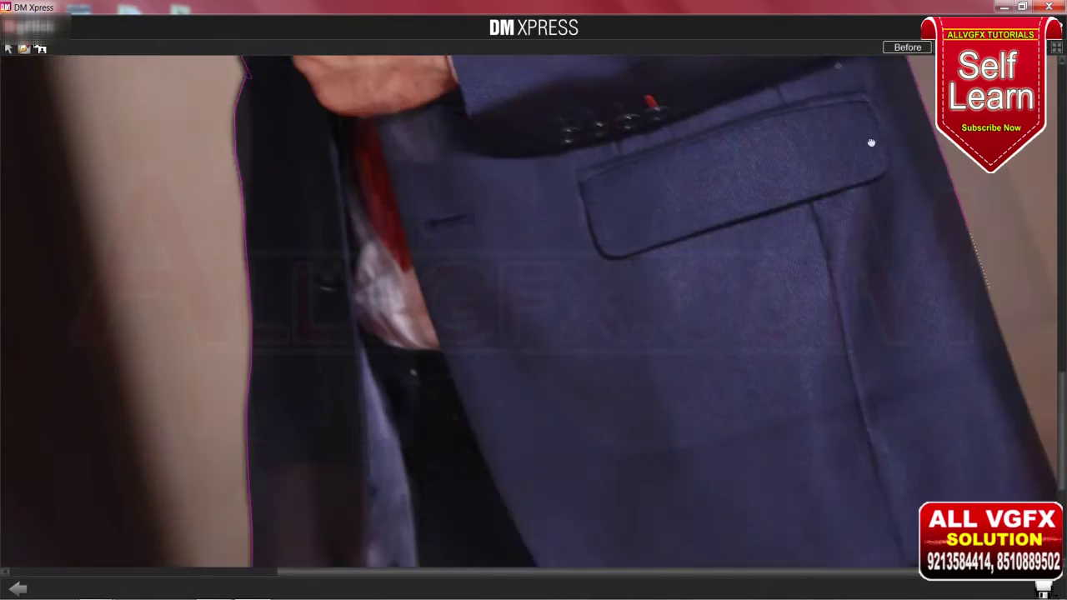
scroll(972, 383, down, 2)
scroll(1025, 309, down, 2)
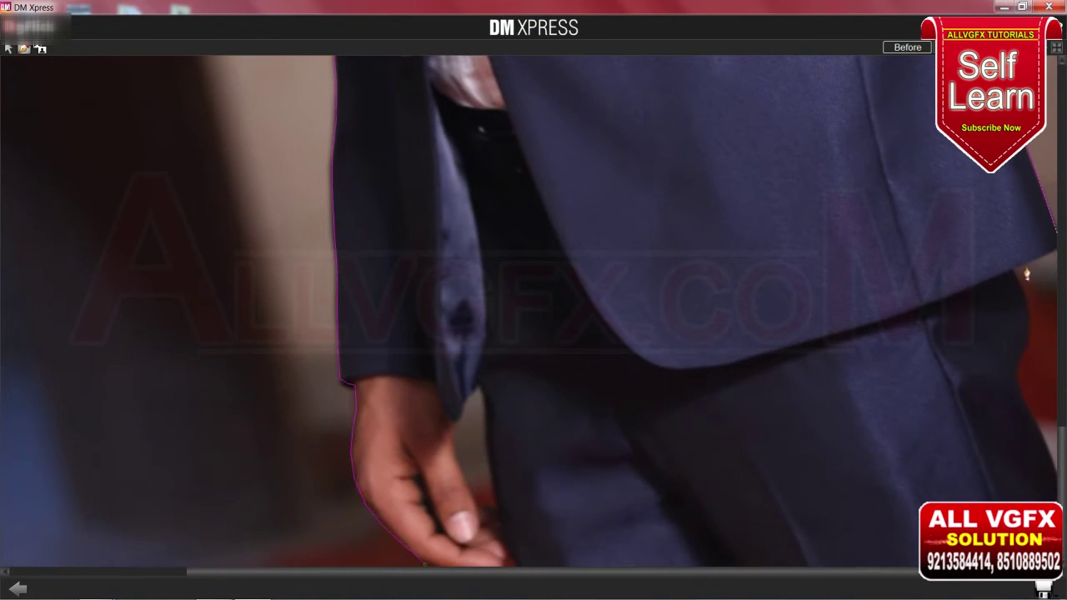
drag(1043, 265, 1025, 301)
drag(1021, 302, 1054, 464)
scroll(1037, 469, down, 2)
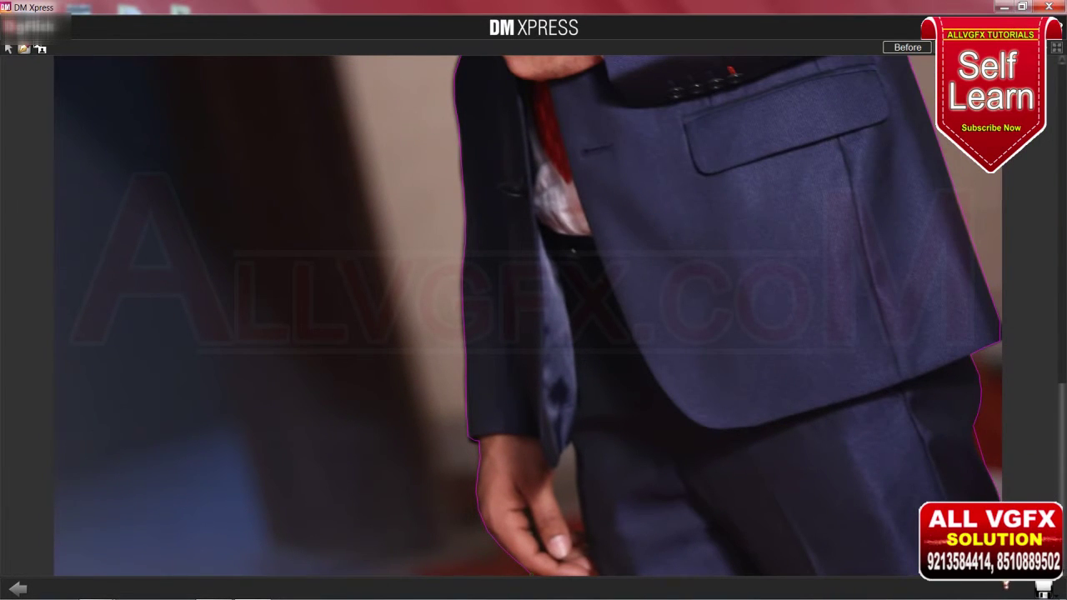
scroll(1006, 586, down, 2)
- Close the outline along the photo's bottom edge, then zoom out and back in on the head
drag(844, 583, 534, 583)
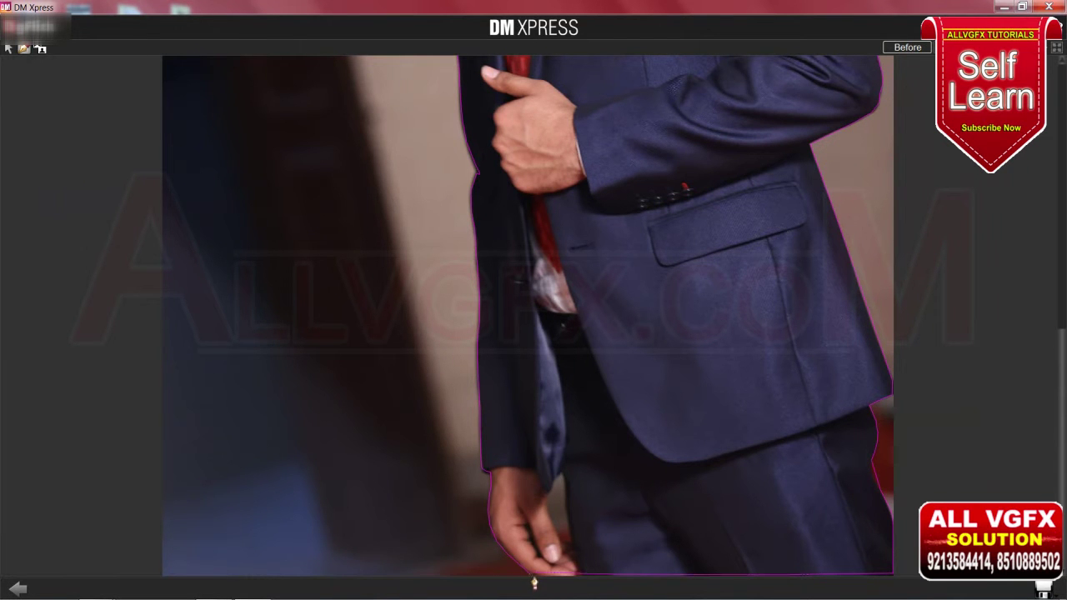
scroll(702, 304, down, 2)
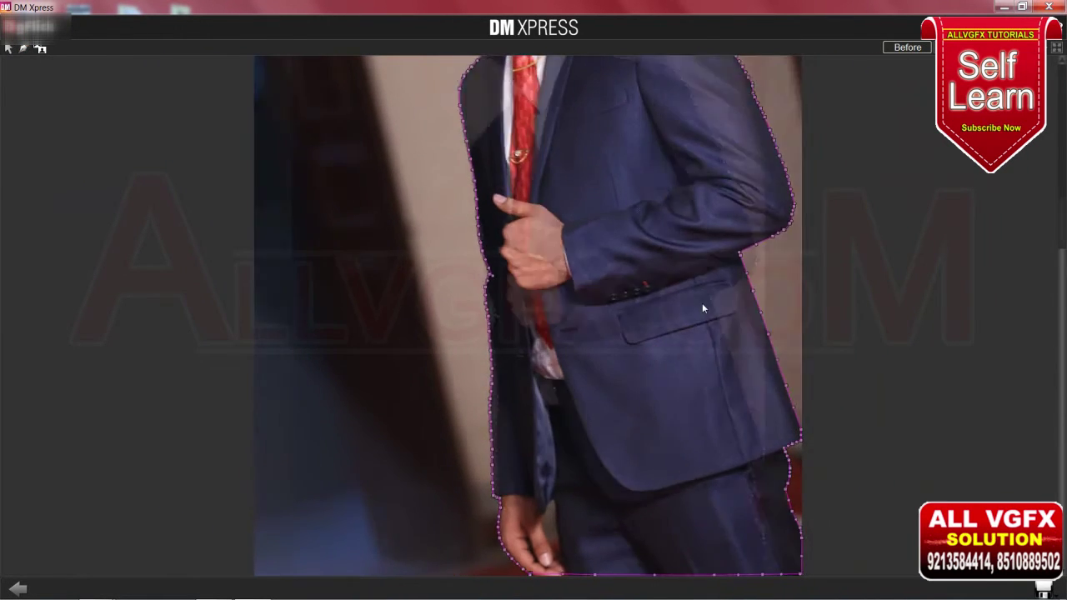
scroll(702, 309, down, 2)
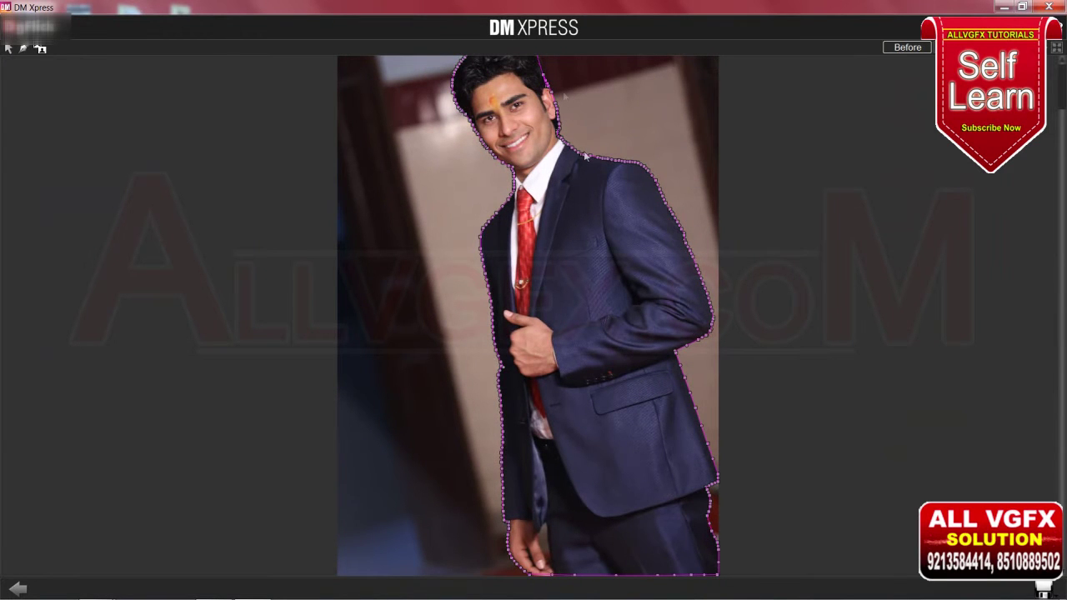
scroll(575, 117, down, 1)
scroll(554, 173, down, 1)
scroll(554, 173, up, 1)
scroll(554, 173, up, 1)
scroll(554, 173, up, 1)
scroll(553, 174, up, 1)
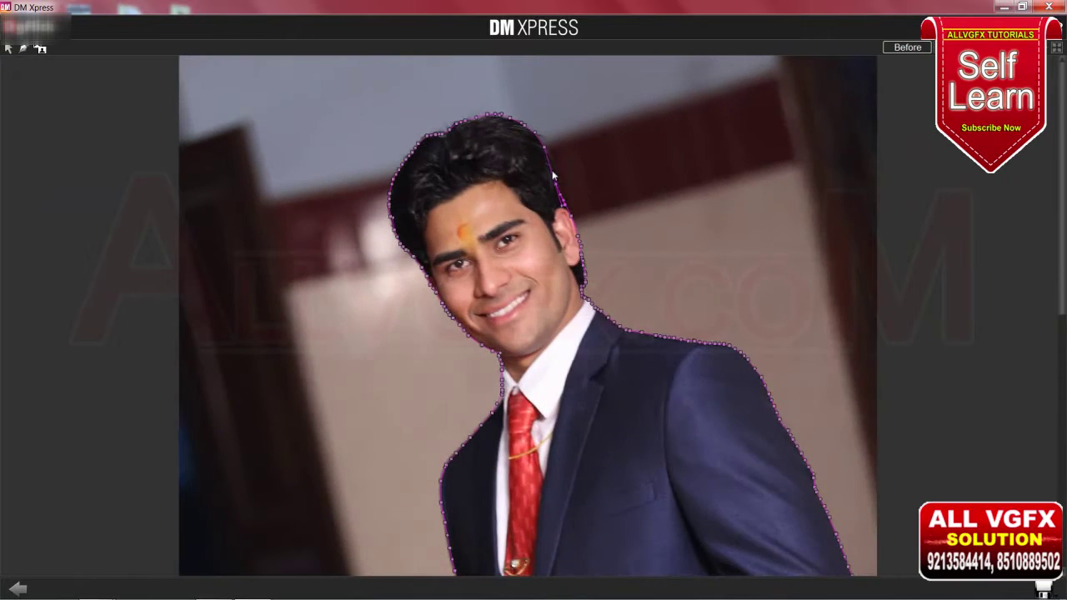
scroll(550, 175, up, 1)
scroll(549, 180, up, 1)
scroll(546, 182, up, 1)
scroll(545, 183, up, 1)
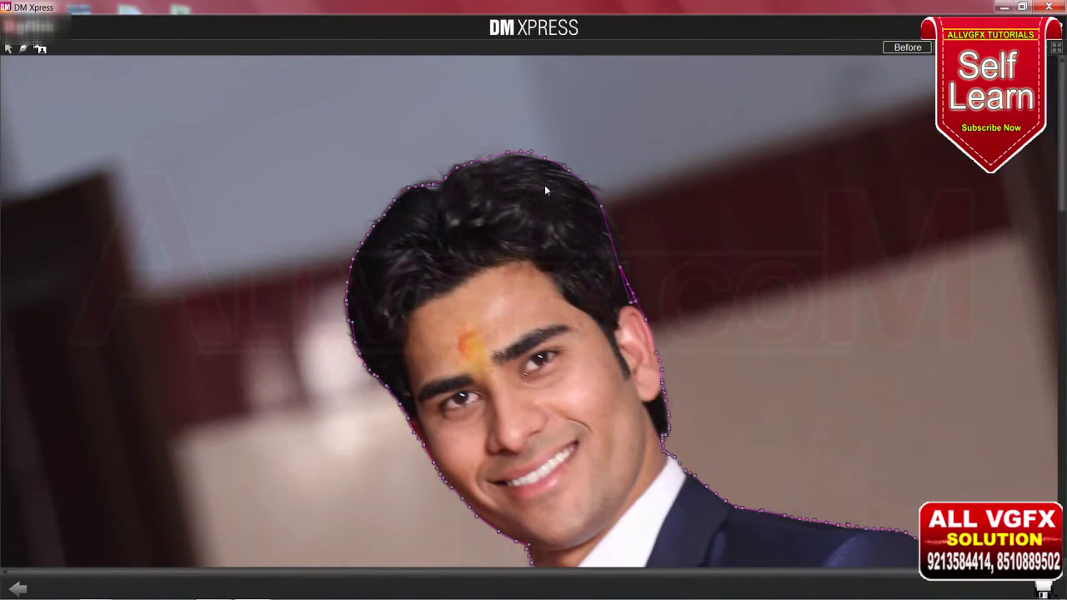
- Reshape the right side of the hair outline by dragging its nodes and curve handles
click(9, 48)
click(625, 274)
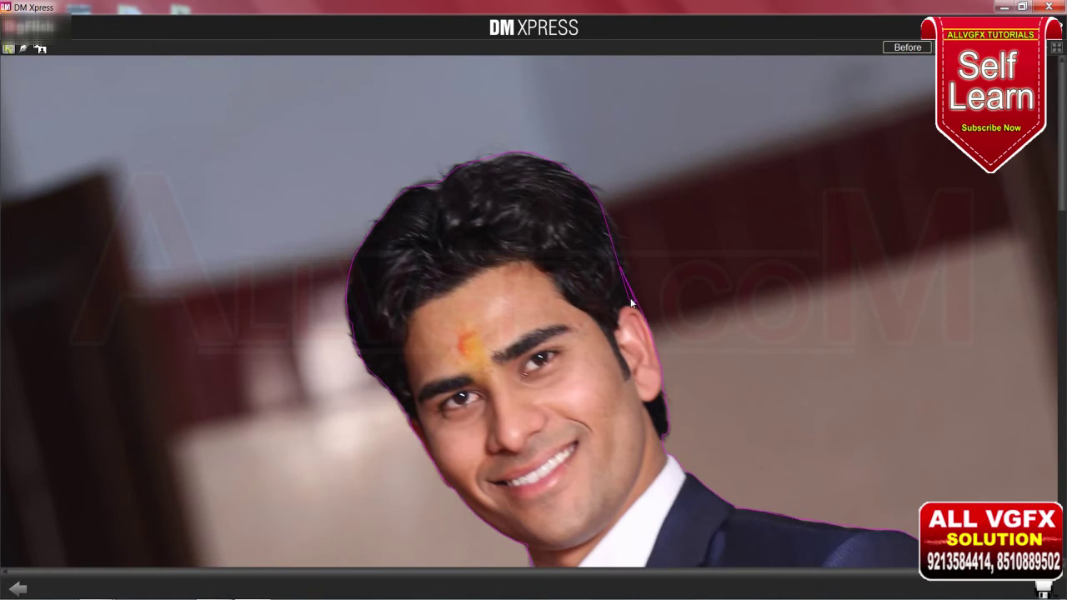
click(632, 304)
drag(632, 305, 617, 240)
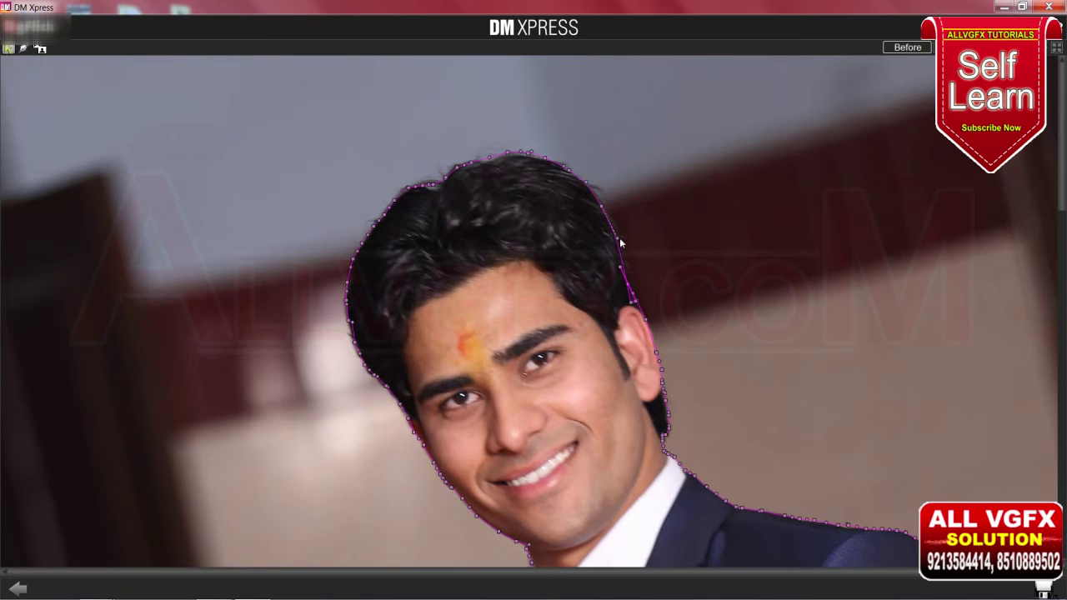
drag(620, 240, 624, 243)
drag(629, 285, 651, 290)
mouse_move(651, 292)
mouse_down()
mouse_move(637, 284)
mouse_move(622, 301)
mouse_up()
- Delete the stray nodes beside the ear on the hair outline using Delete Node
right_click(622, 301)
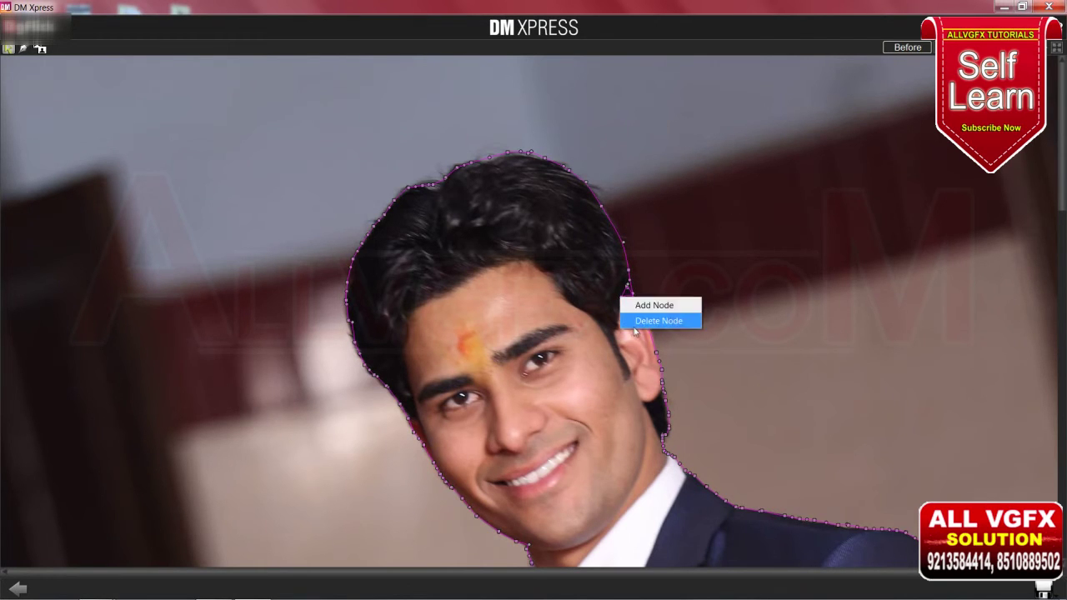
click(636, 322)
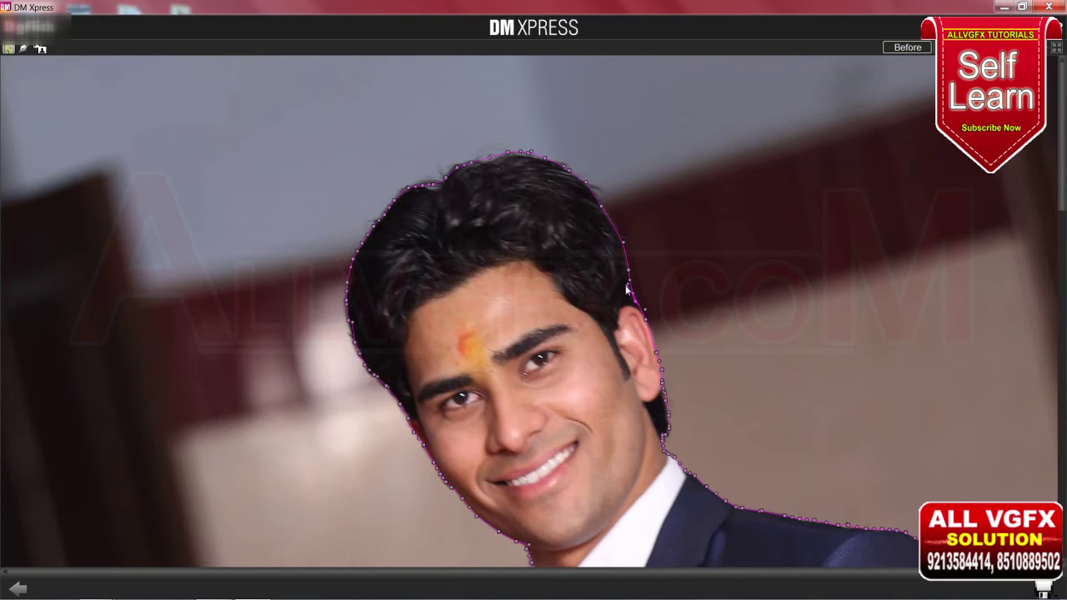
right_click(627, 288)
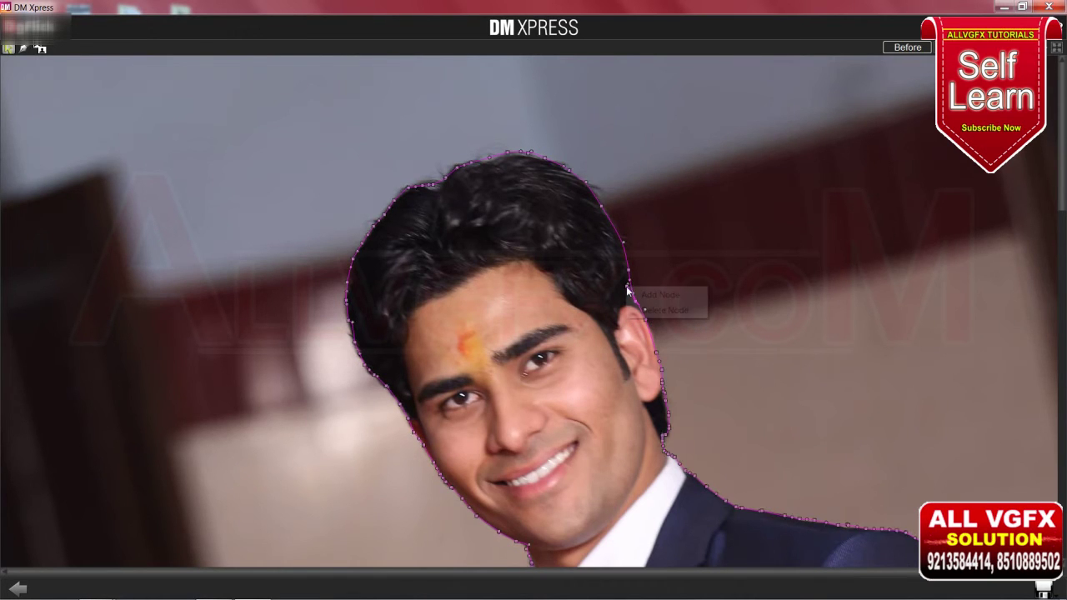
click(639, 310)
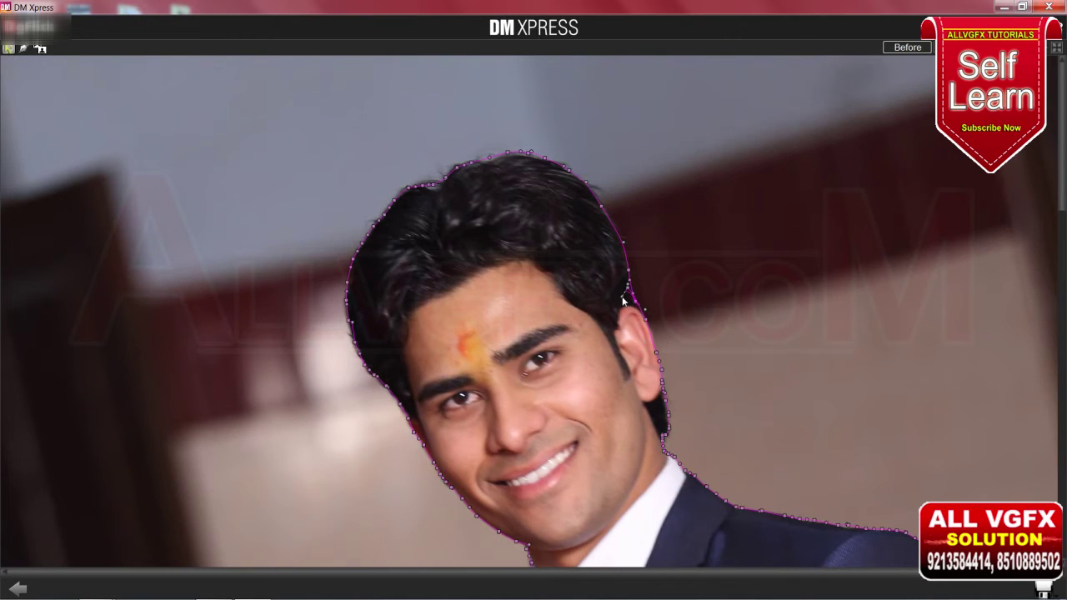
right_click(629, 291)
click(658, 322)
right_click(627, 289)
click(621, 300)
- Zoom in and out to inspect the boy's cutout edges against the transparent background
scroll(612, 347, down, 2)
scroll(608, 329, down, 1)
scroll(604, 310, down, 2)
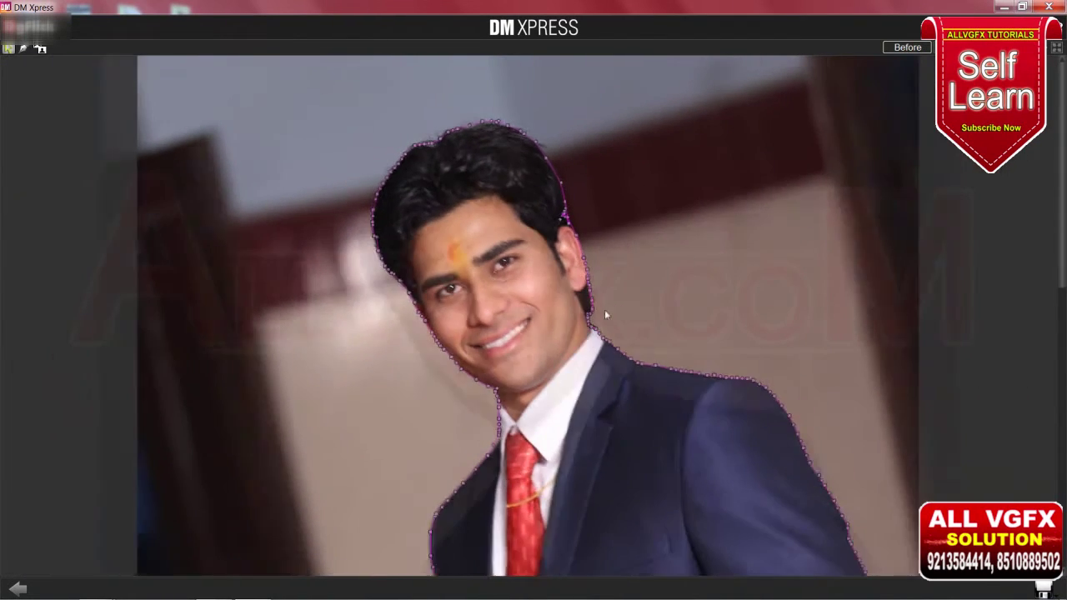
scroll(604, 309, down, 2)
scroll(604, 309, down, 1)
scroll(604, 310, down, 1)
scroll(604, 310, down, 1)
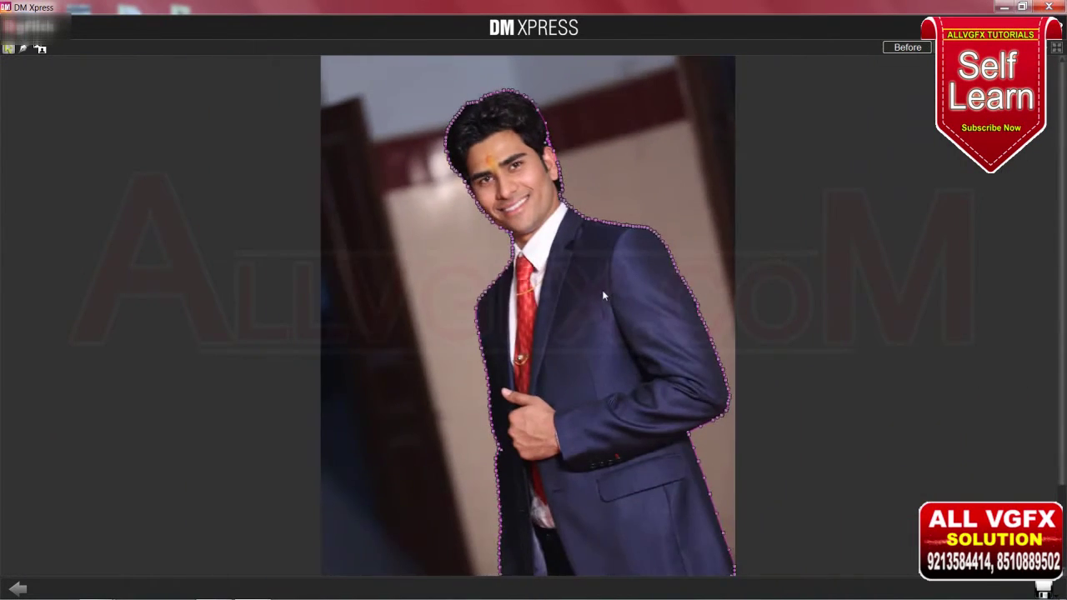
scroll(603, 309, down, 1)
scroll(553, 192, down, 1)
scroll(552, 192, up, 1)
scroll(550, 191, up, 2)
scroll(547, 189, up, 1)
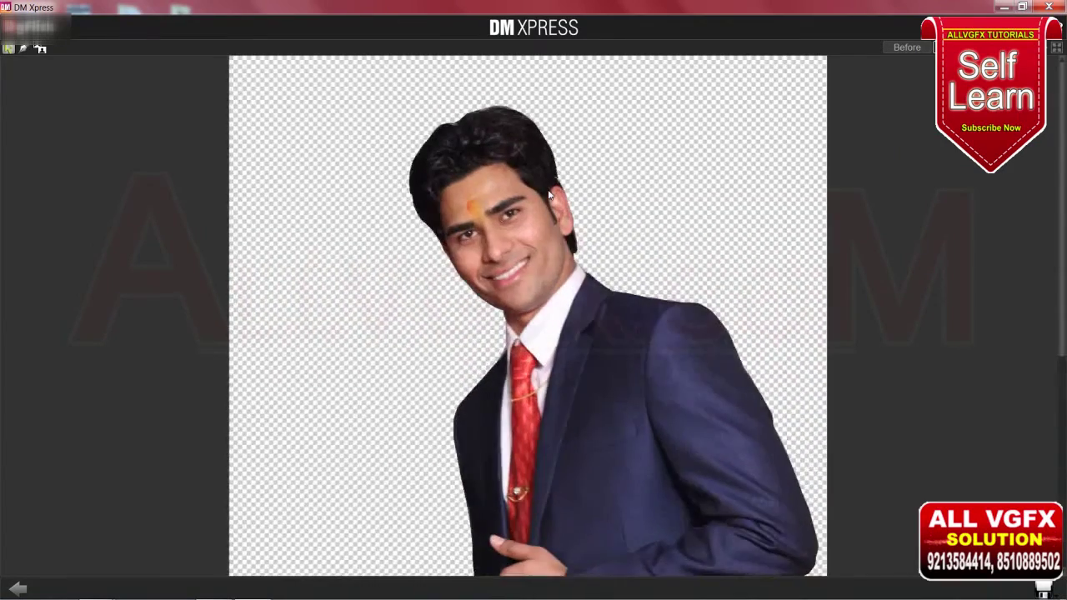
scroll(548, 192, up, 1)
scroll(548, 190, up, 1)
scroll(547, 189, up, 1)
scroll(547, 189, up, 1)
scroll(547, 189, up, 1)
scroll(552, 194, down, 1)
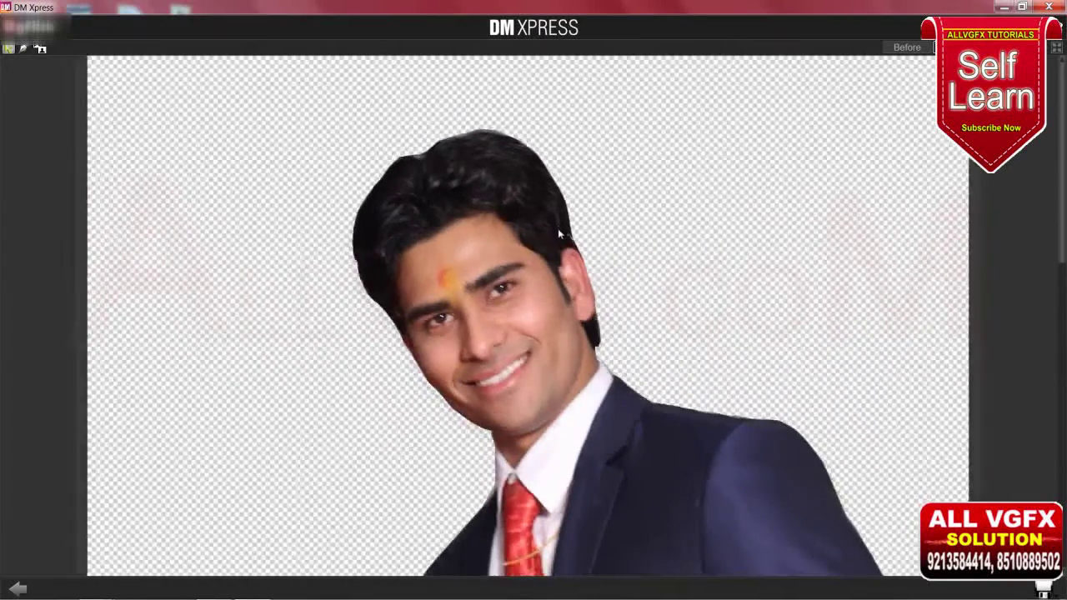
scroll(558, 229, up, 1)
scroll(557, 229, up, 1)
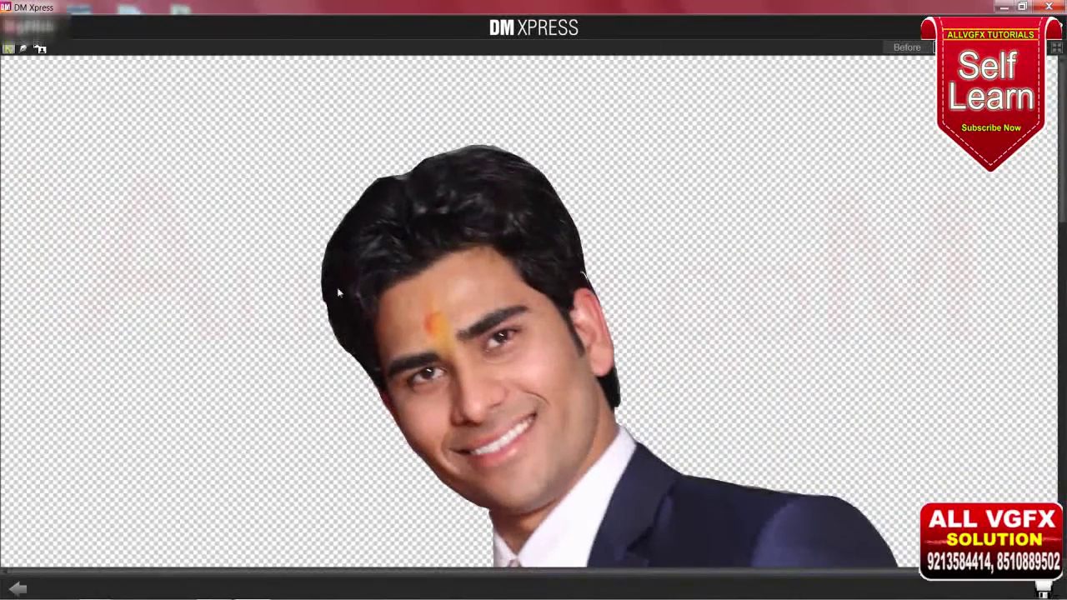
scroll(538, 357, down, 1)
scroll(534, 353, down, 1)
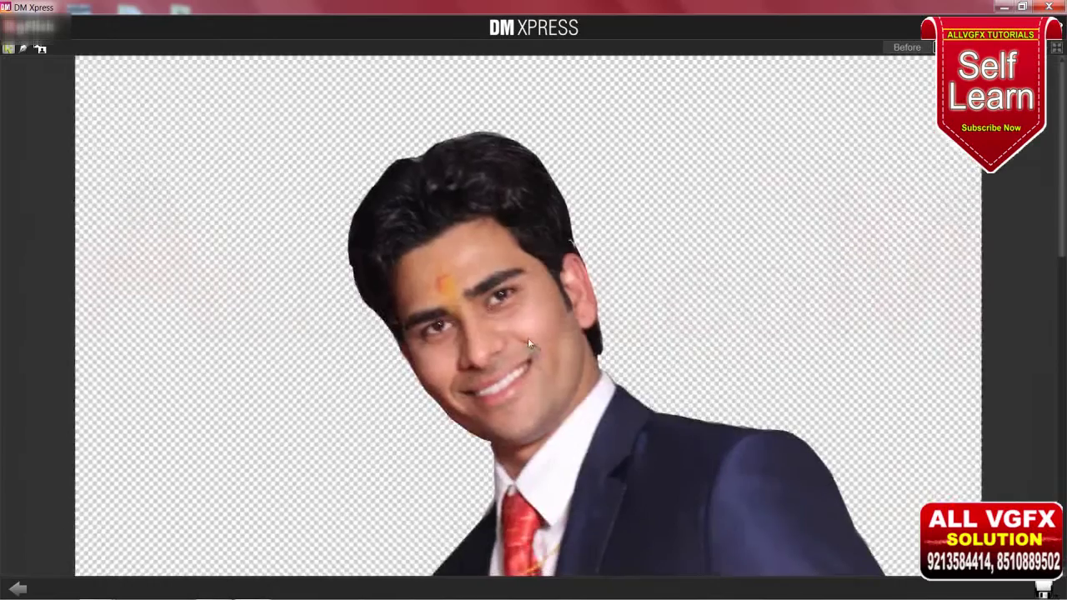
scroll(528, 337, down, 1)
scroll(523, 334, down, 1)
scroll(517, 324, down, 1)
scroll(514, 317, down, 1)
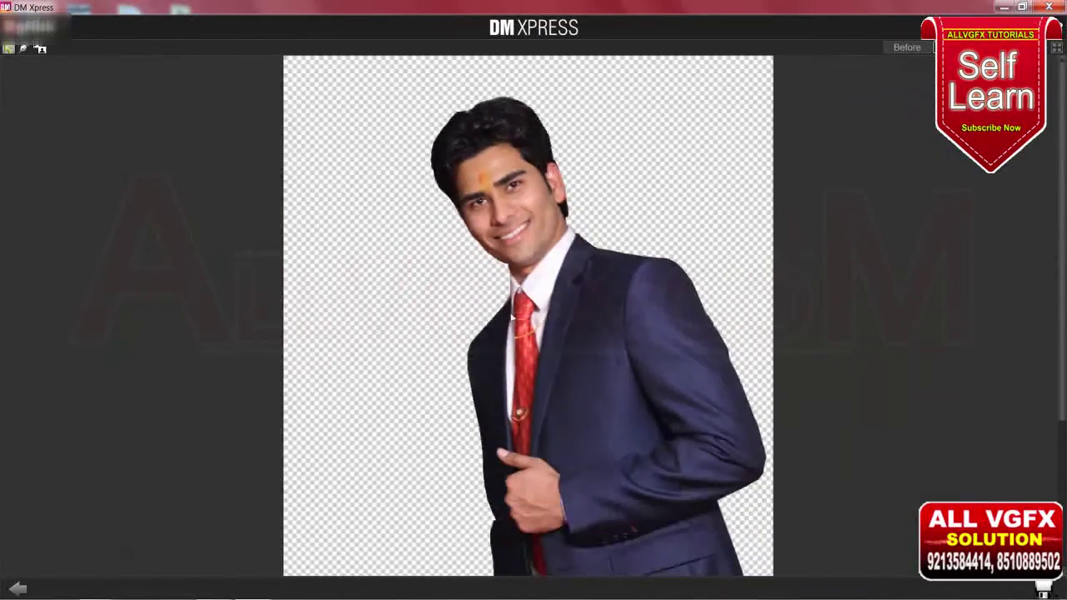
scroll(510, 311, down, 1)
scroll(508, 311, down, 1)
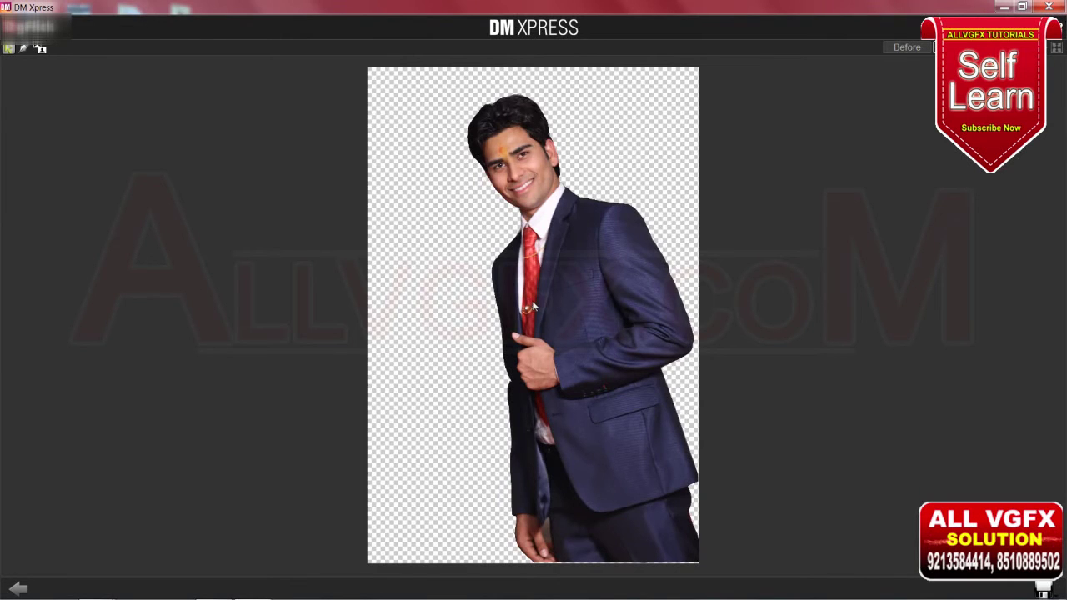
- Save the cutout as Boy_Cutout from the saved-images list and return to the gallery
click(1043, 587)
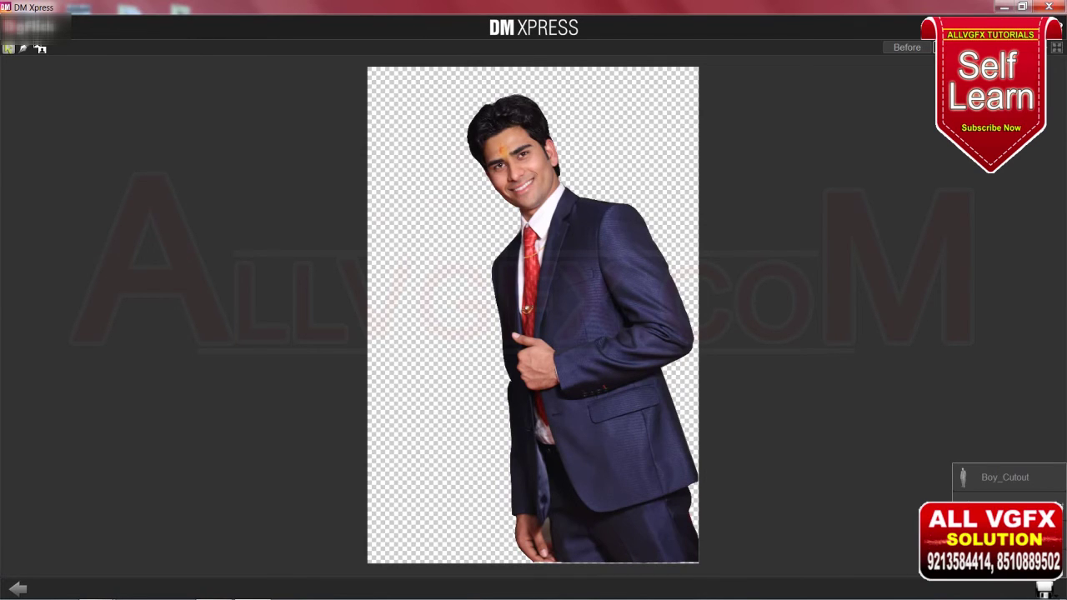
click(1045, 589)
click(1053, 593)
click(1000, 482)
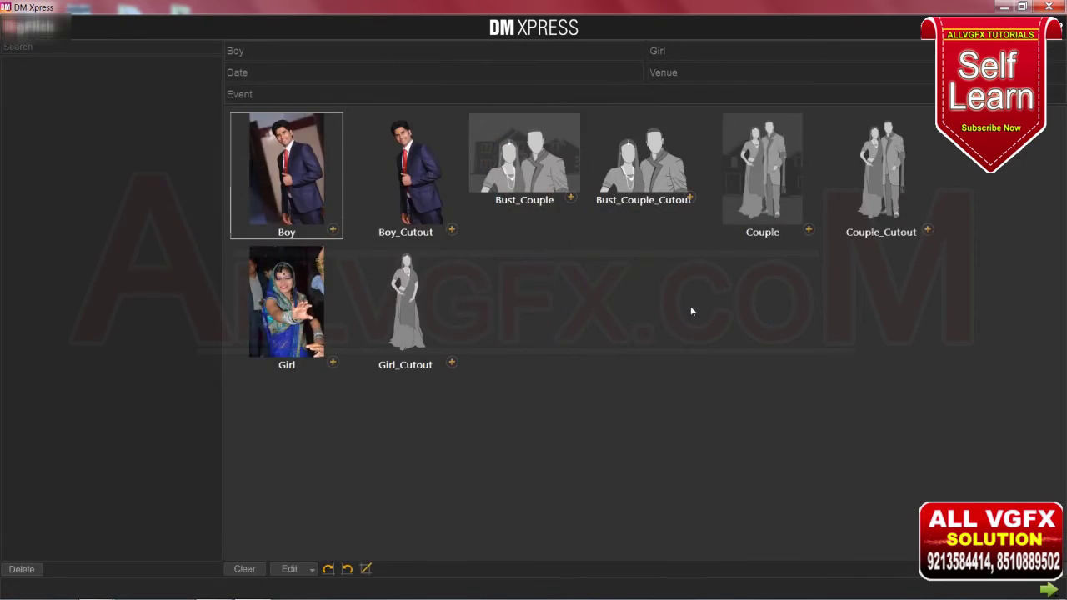
- Review the Boy_Cutout, Boy and Girl thumbnails in the gallery
click(415, 182)
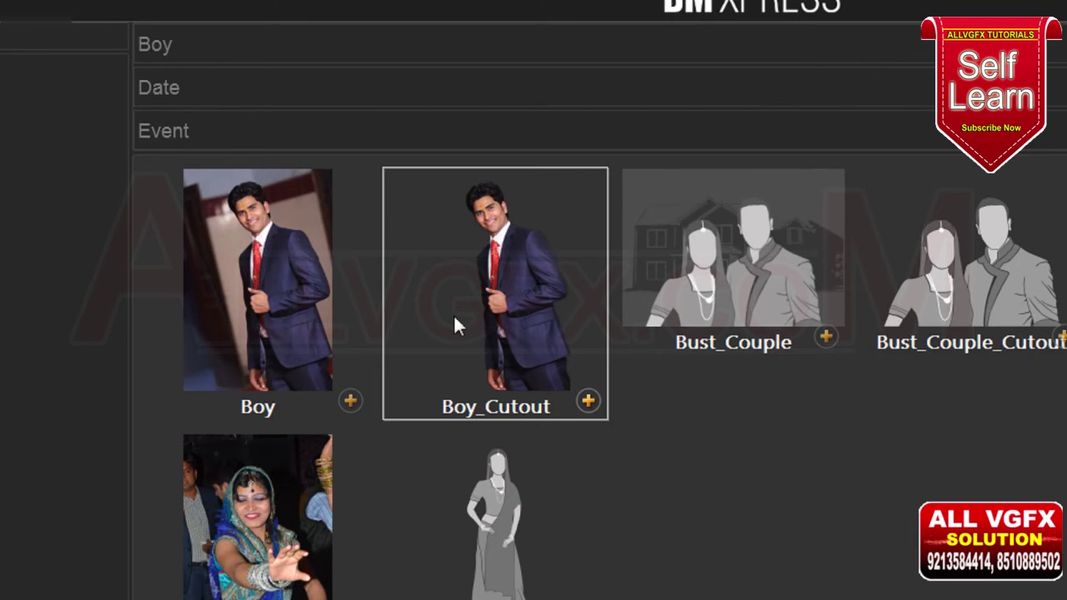
click(279, 300)
click(500, 302)
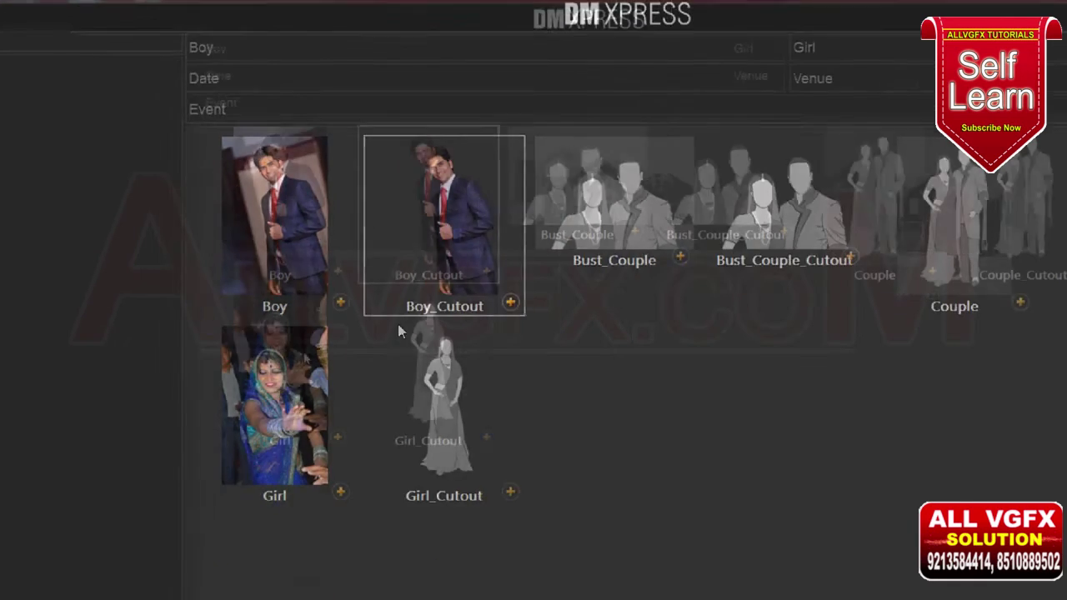
click(297, 305)
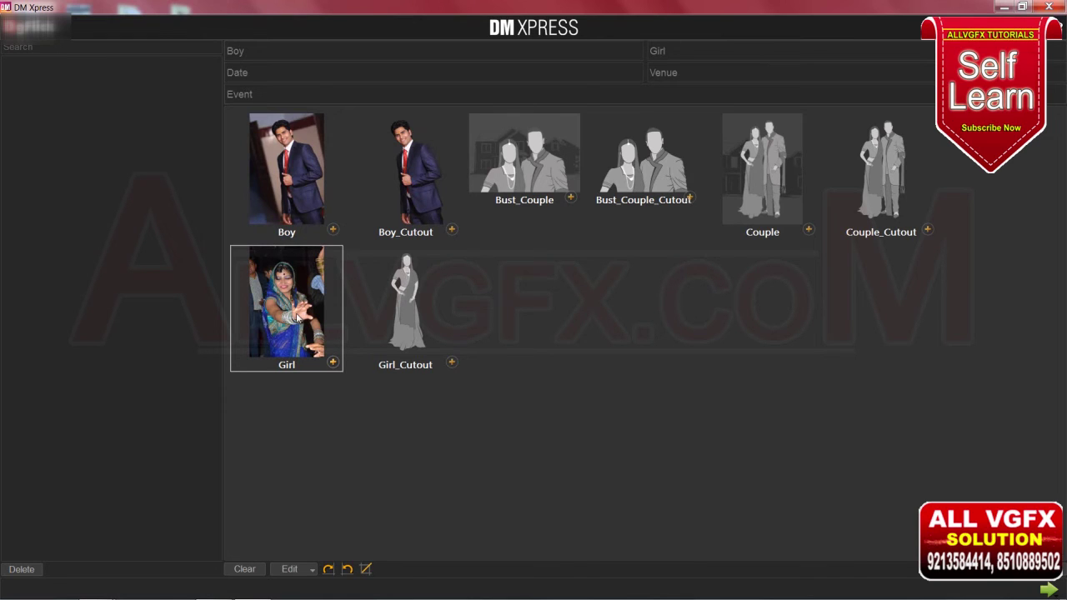
- Brighten Boy_Cutout by raising its RGB Curve in Enhance, then return to the gallery
click(409, 190)
click(292, 570)
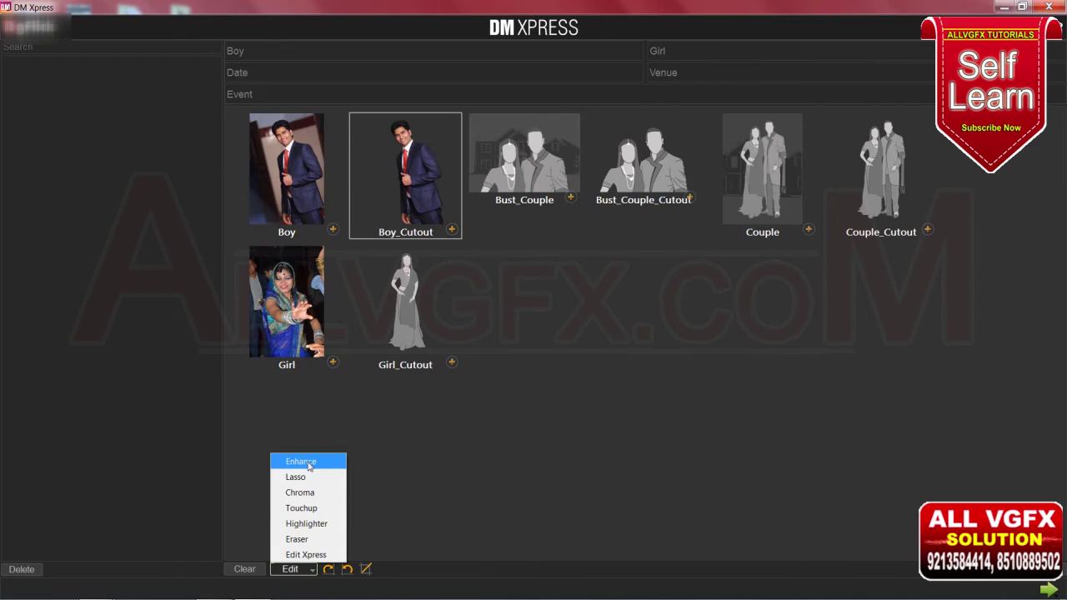
click(341, 460)
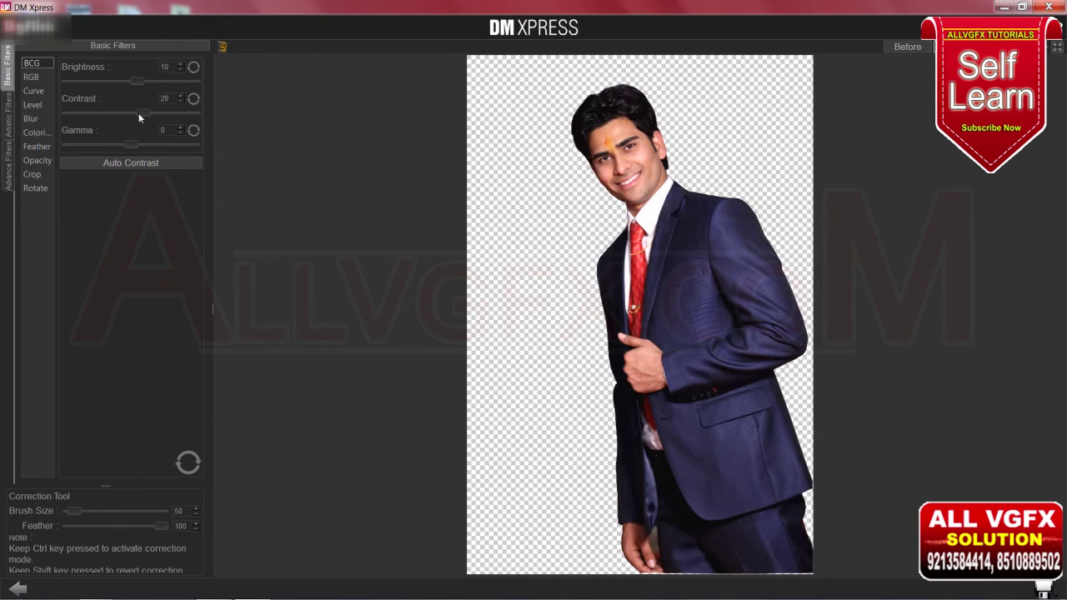
click(35, 91)
drag(140, 144, 134, 133)
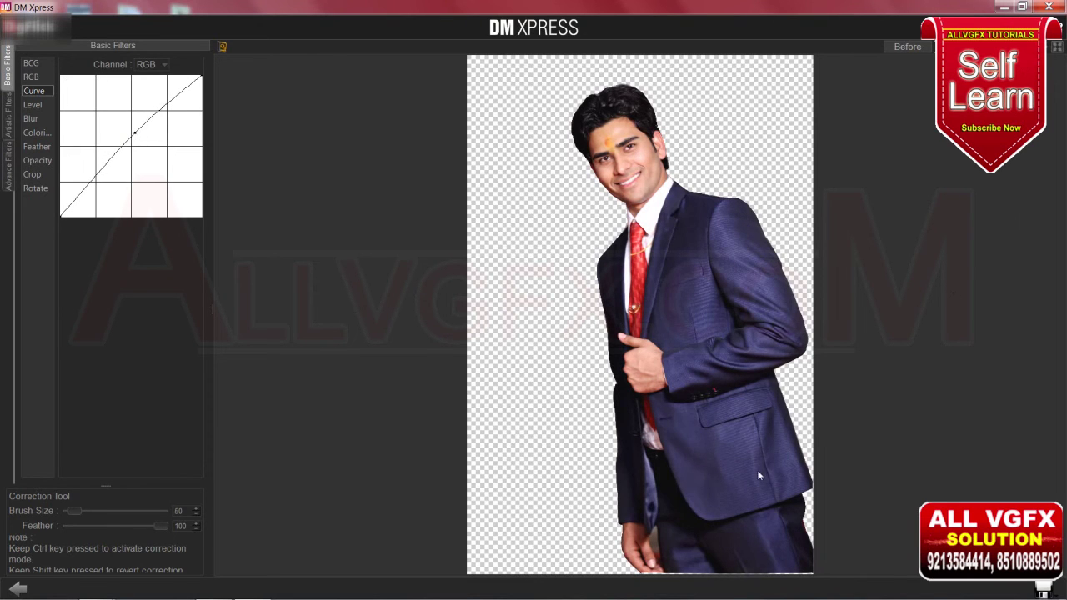
click(1043, 589)
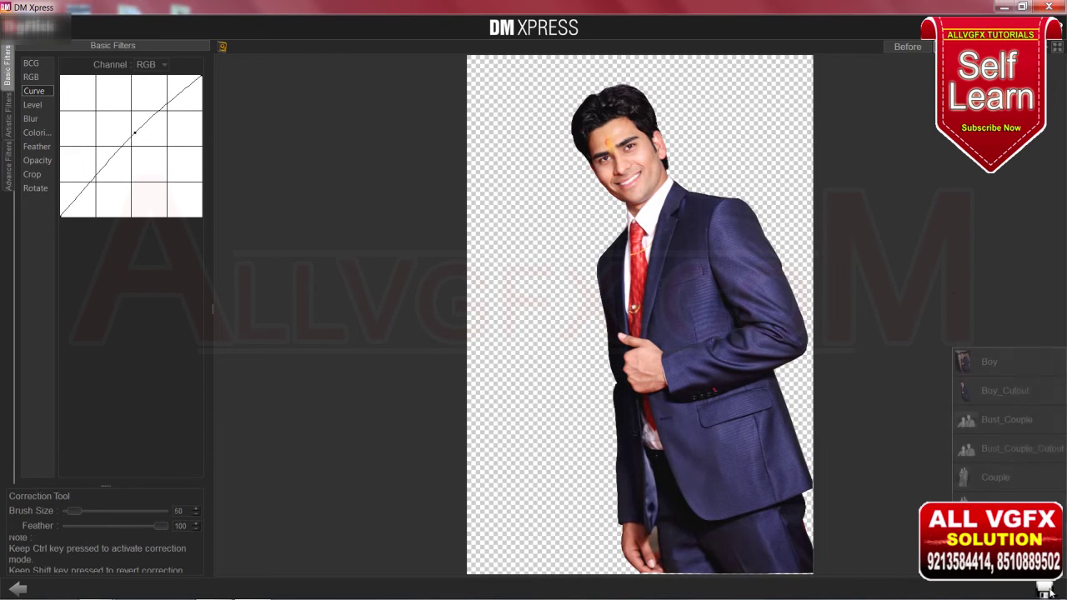
click(991, 392)
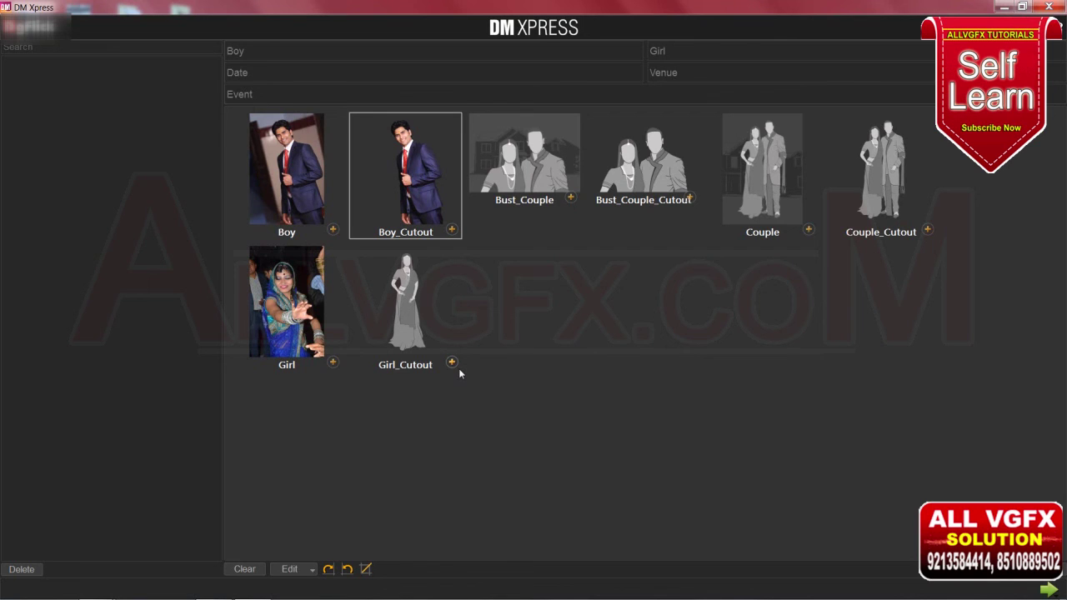
click(285, 319)
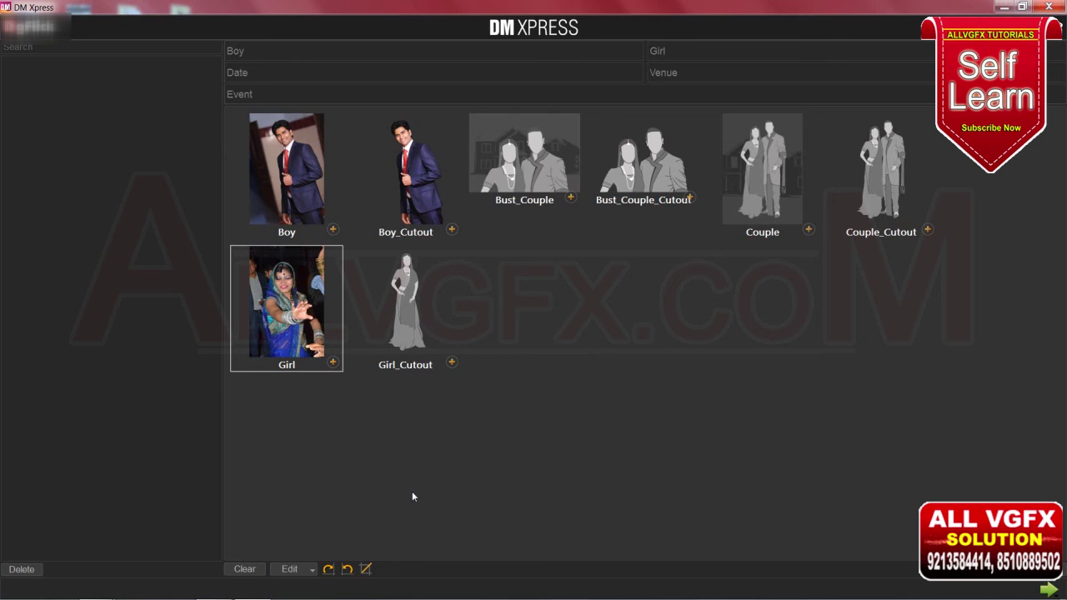
click(302, 571)
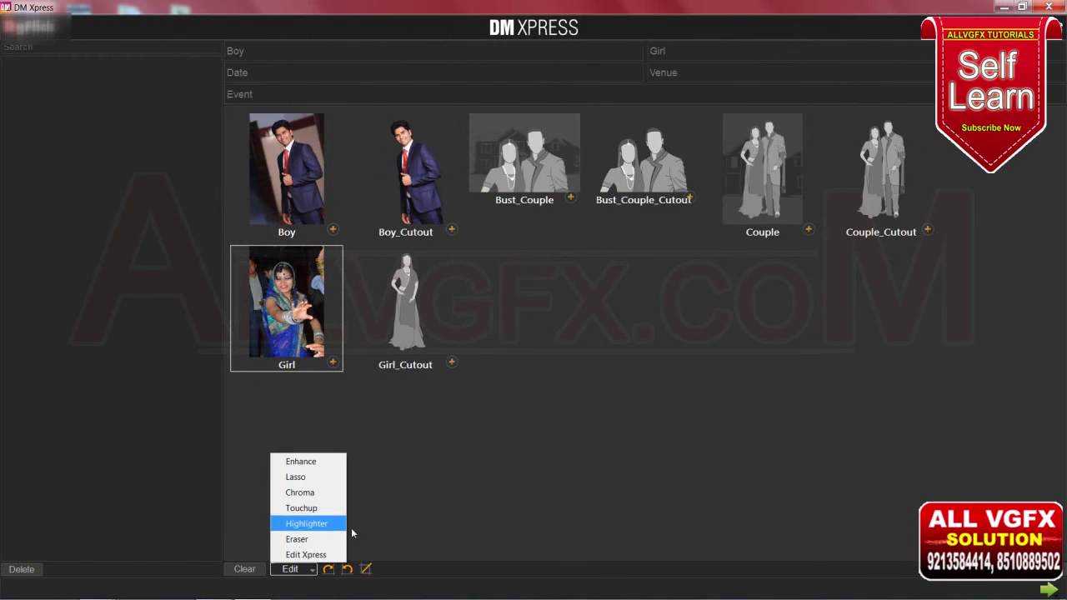
click(452, 457)
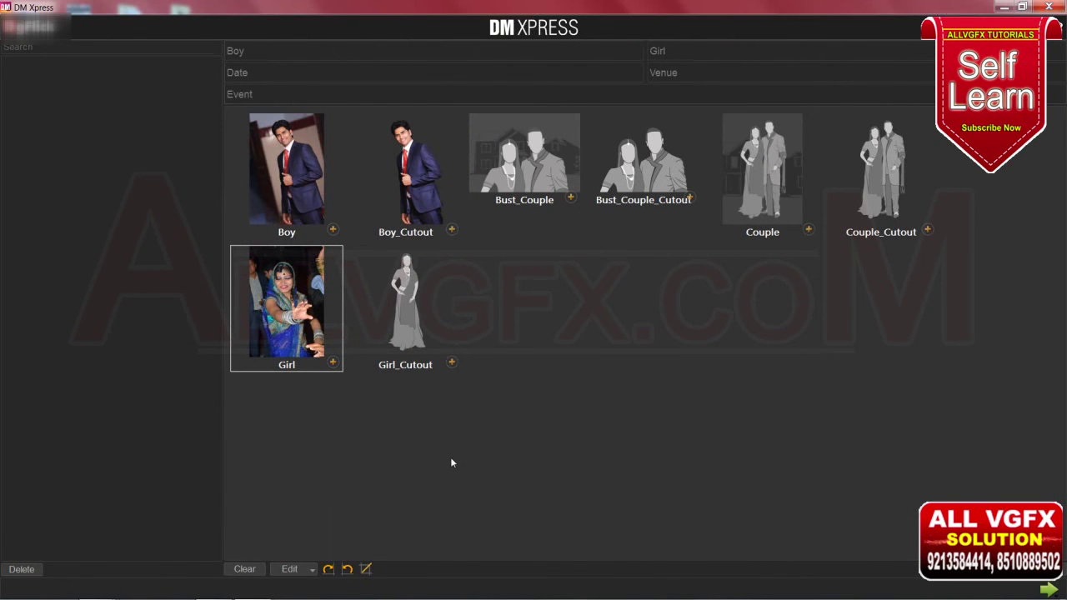